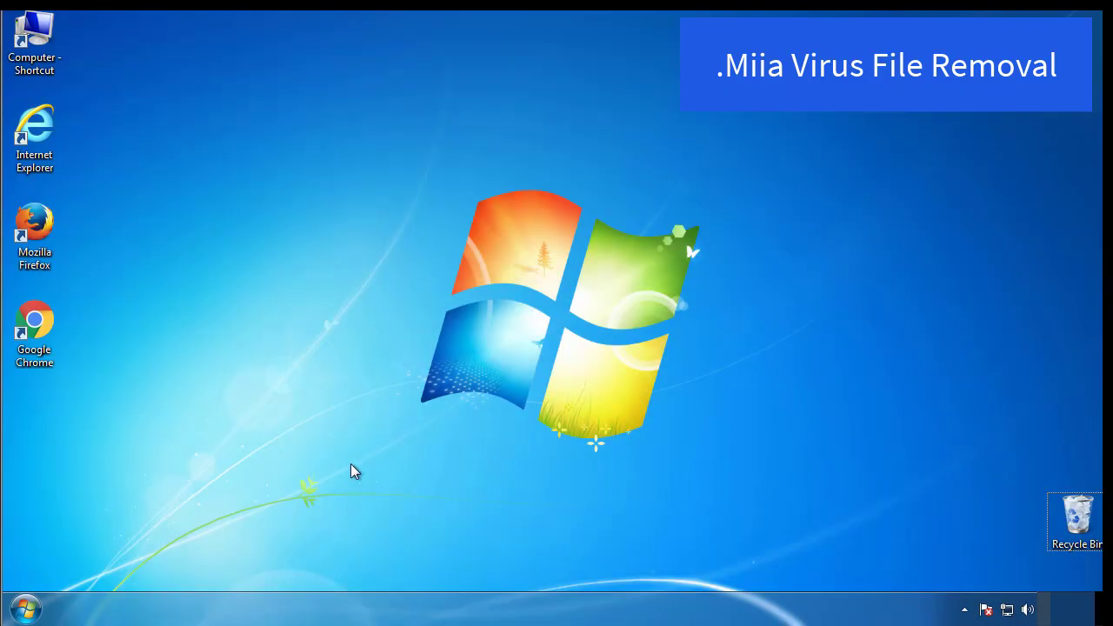
# Launch msconfig, enable minimal Safe boot on the Boot tab, and restart into Safe Mode.
pyautogui.click(39, 609)
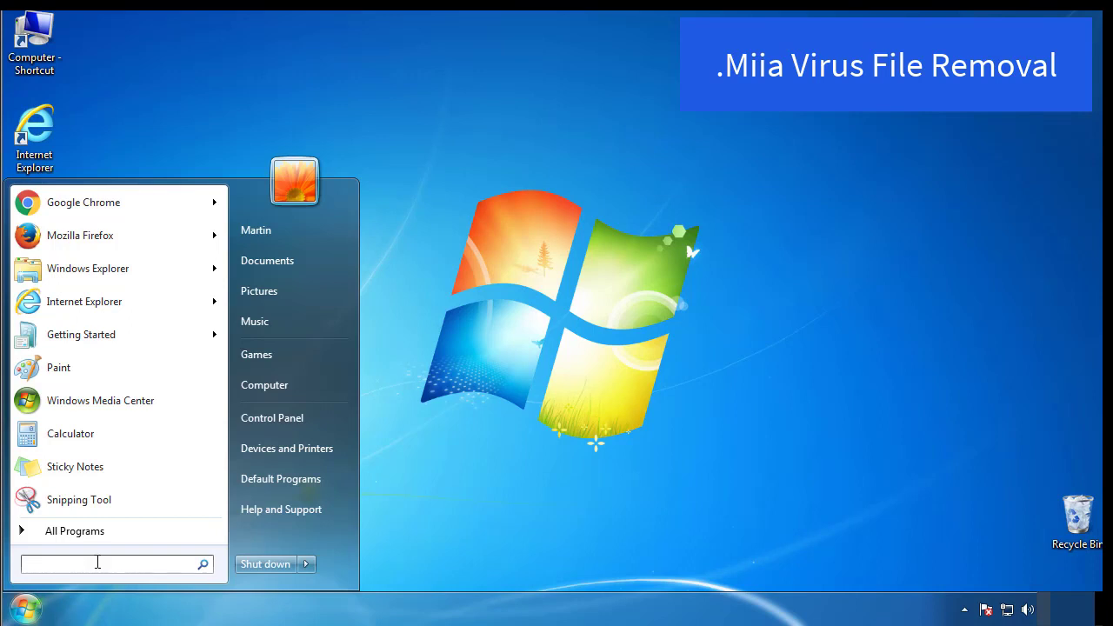
pyautogui.write('mscon')
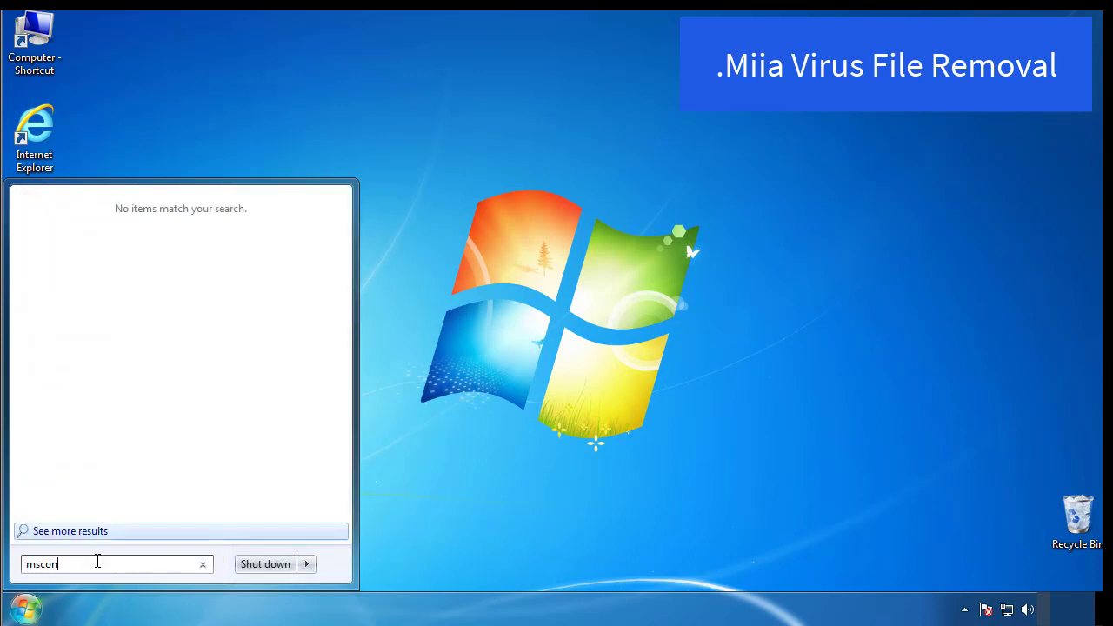
pyautogui.write('fig')
pyautogui.press('Return')
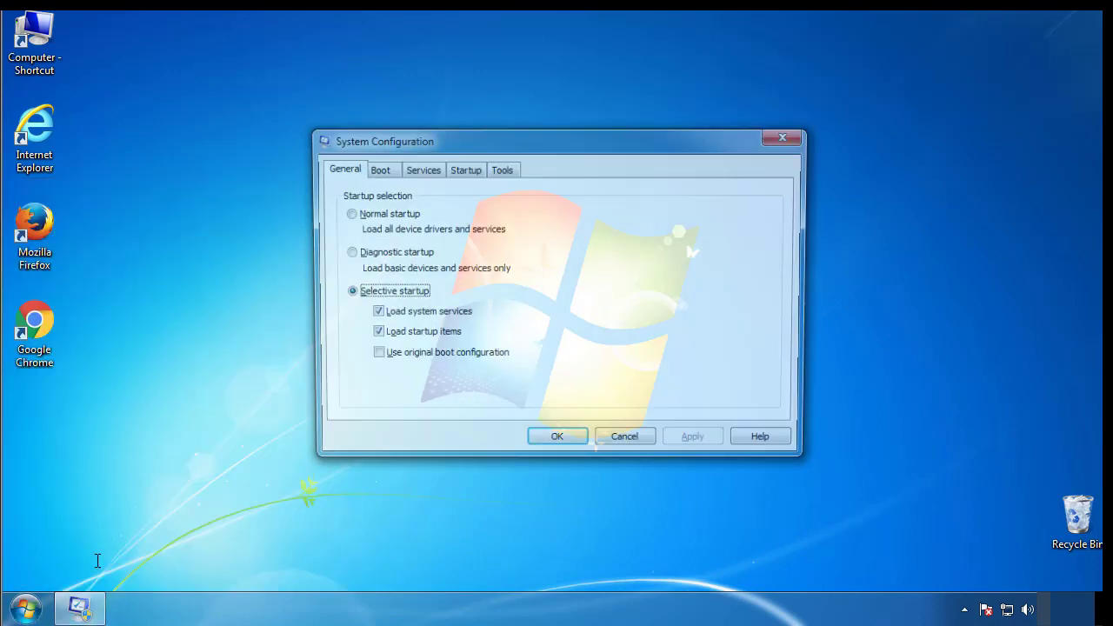
pyautogui.click(375, 169)
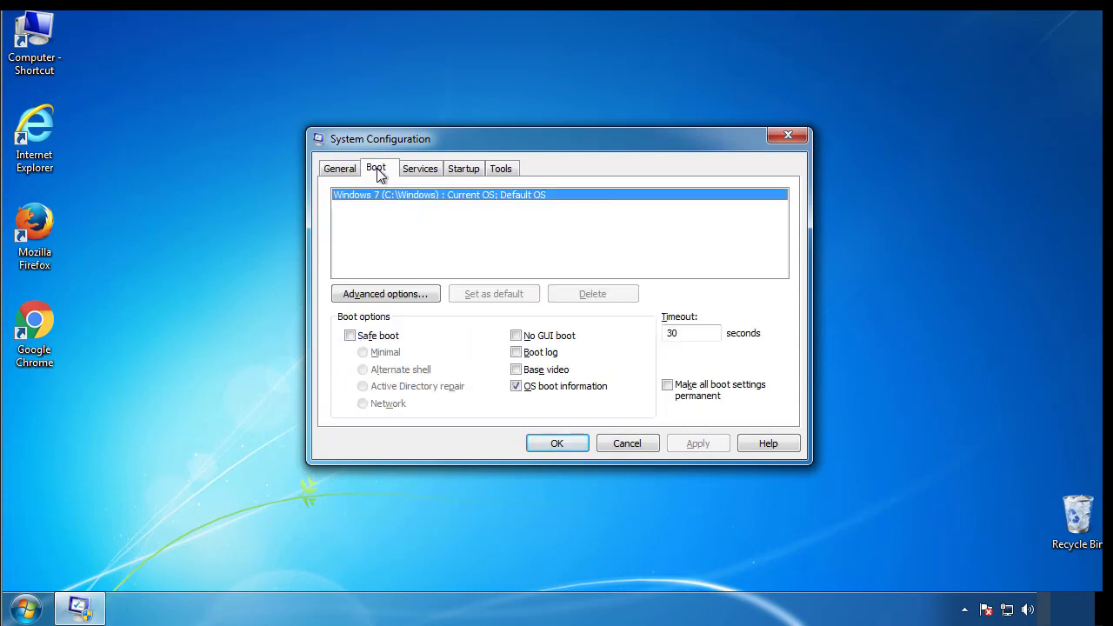
pyautogui.click(349, 336)
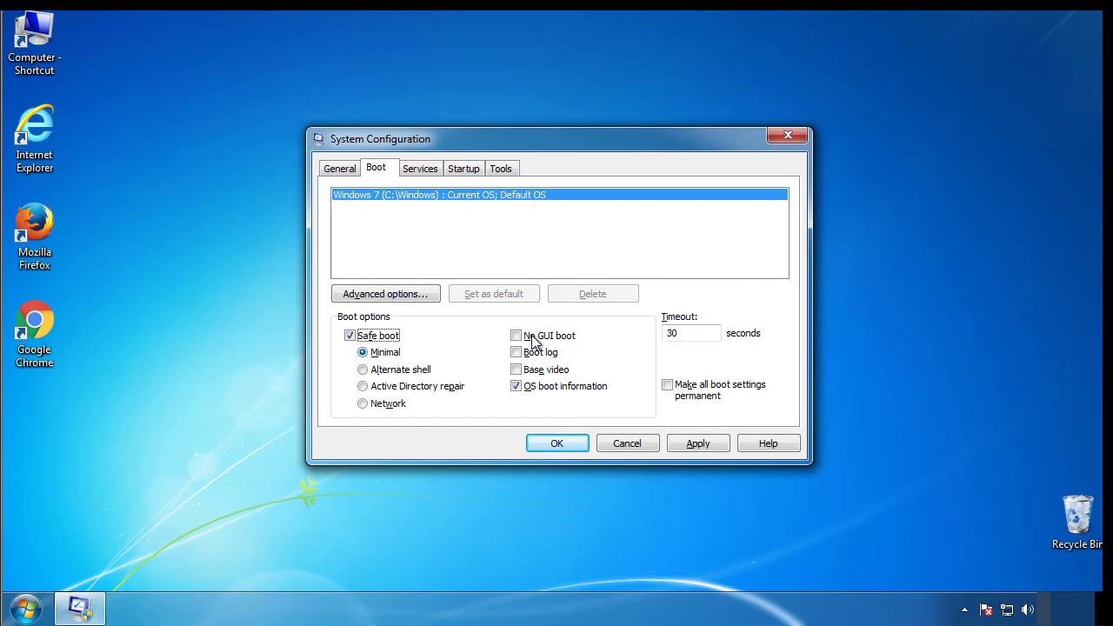
pyautogui.click(564, 444)
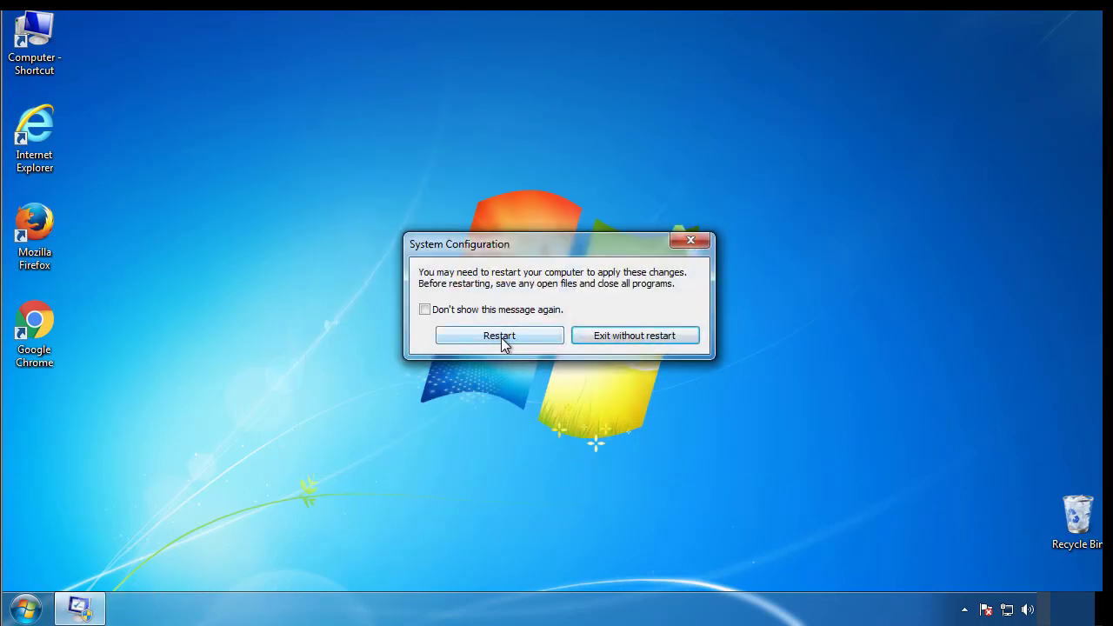
pyautogui.click(501, 337)
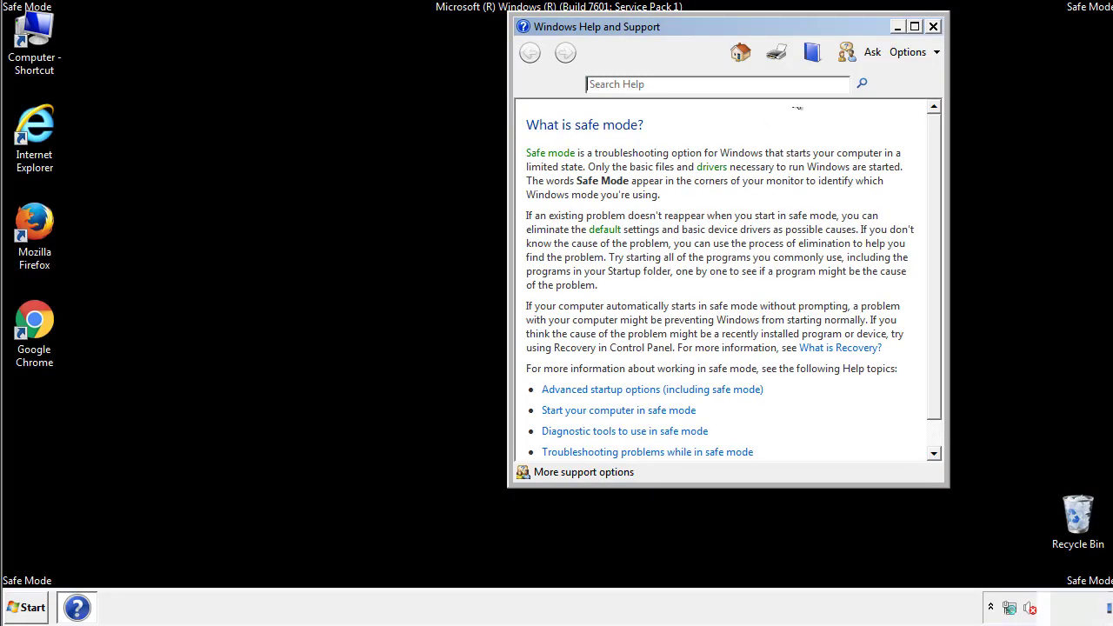
# Close Help and set Folder Options to show hidden files, folders and drives.
pyautogui.click(934, 26)
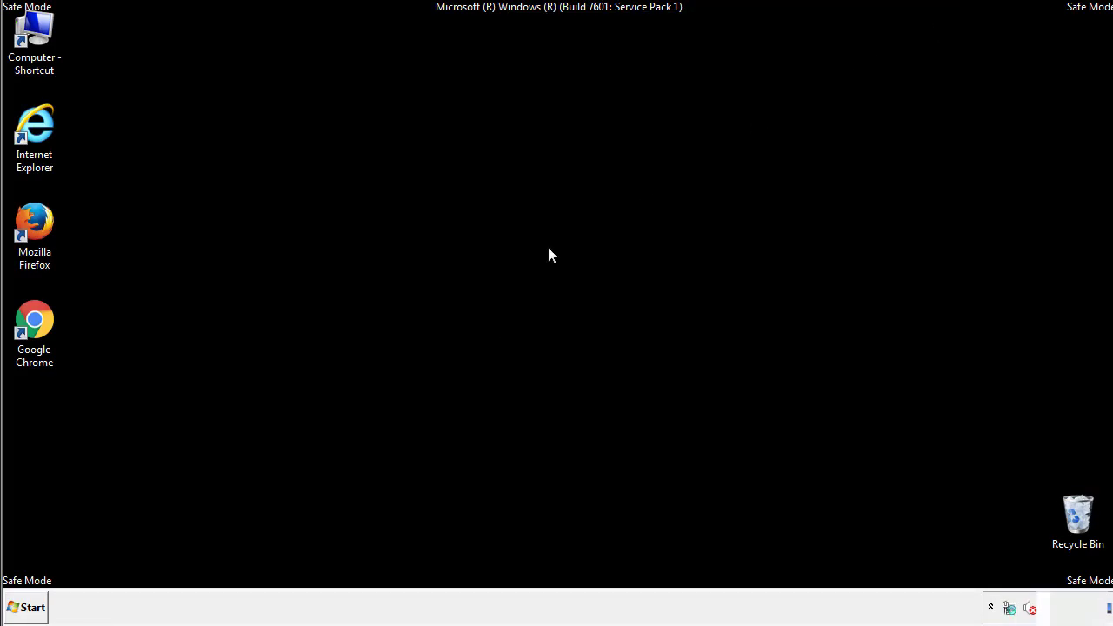
pyautogui.click(34, 606)
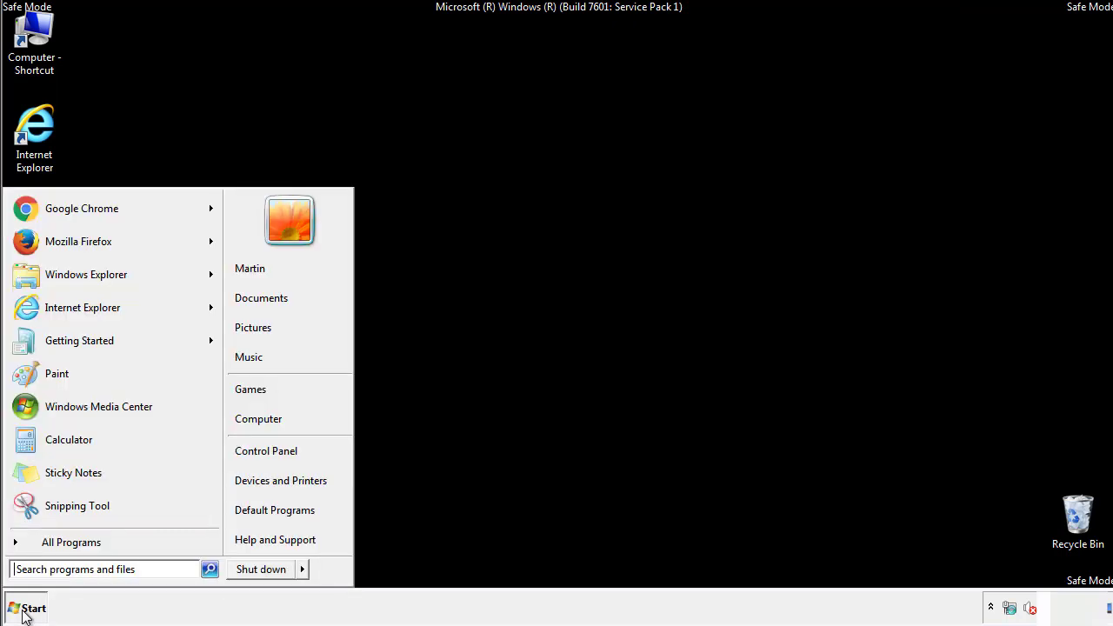
pyautogui.click(276, 449)
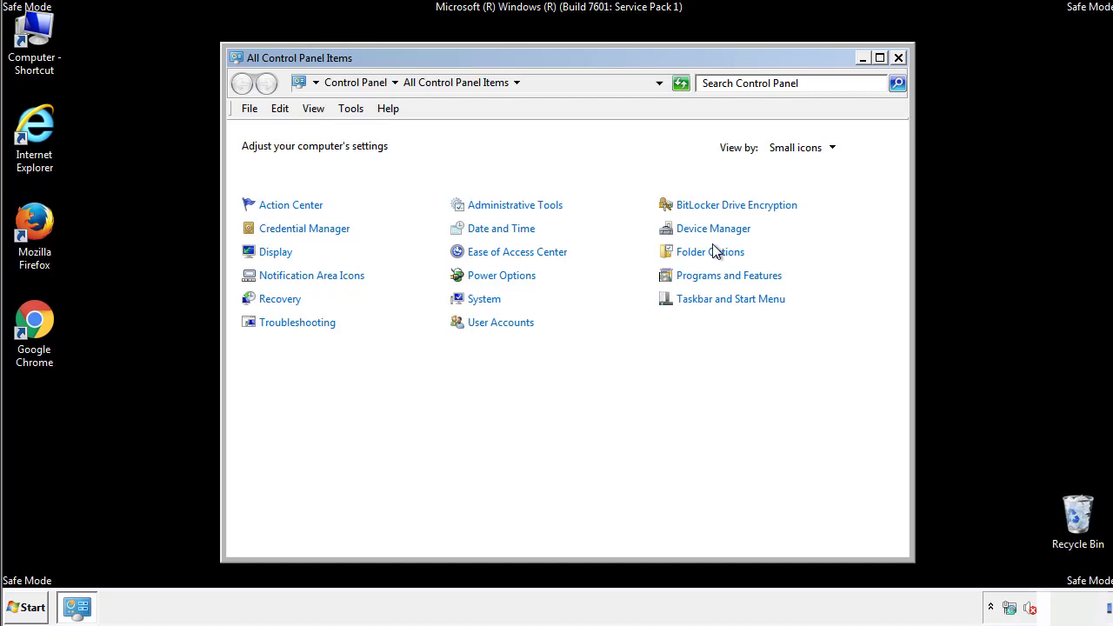
pyautogui.click(713, 254)
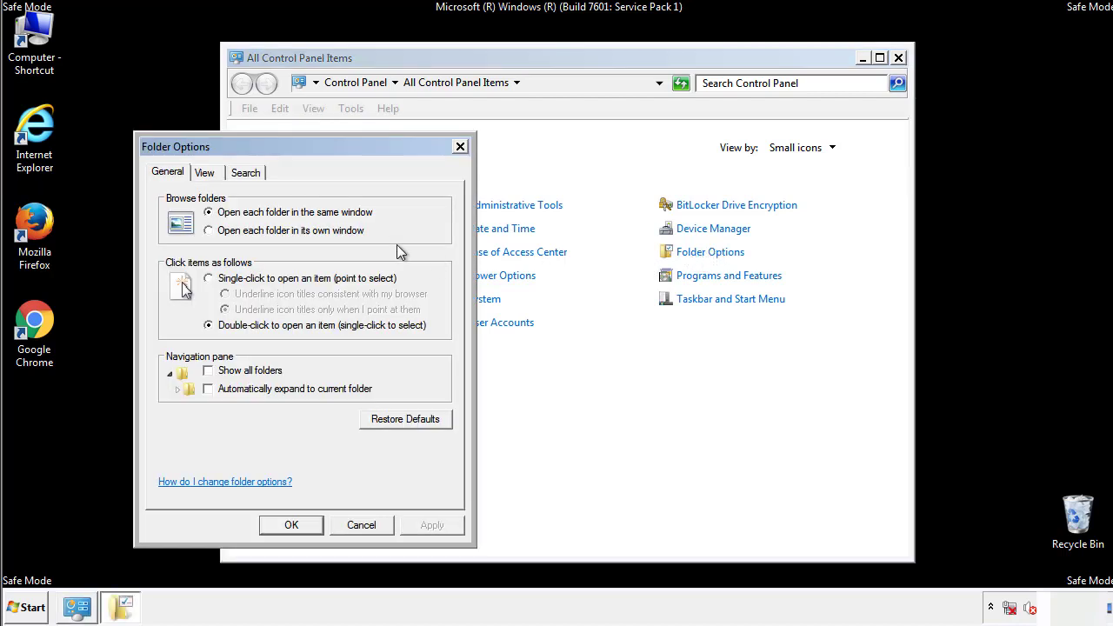
pyautogui.click(207, 176)
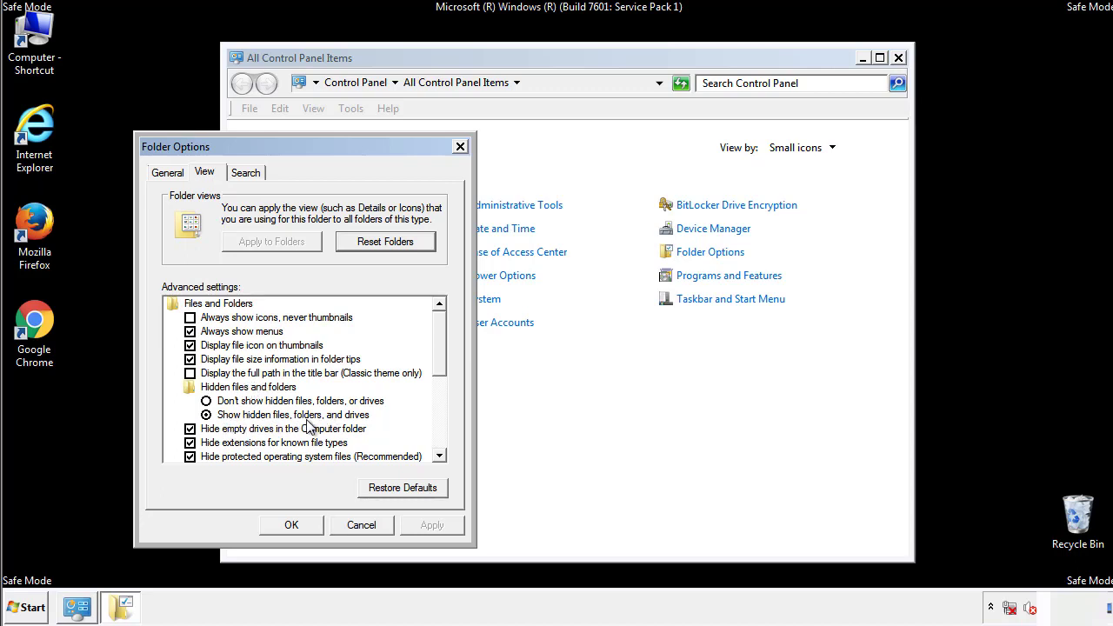
pyautogui.click(300, 523)
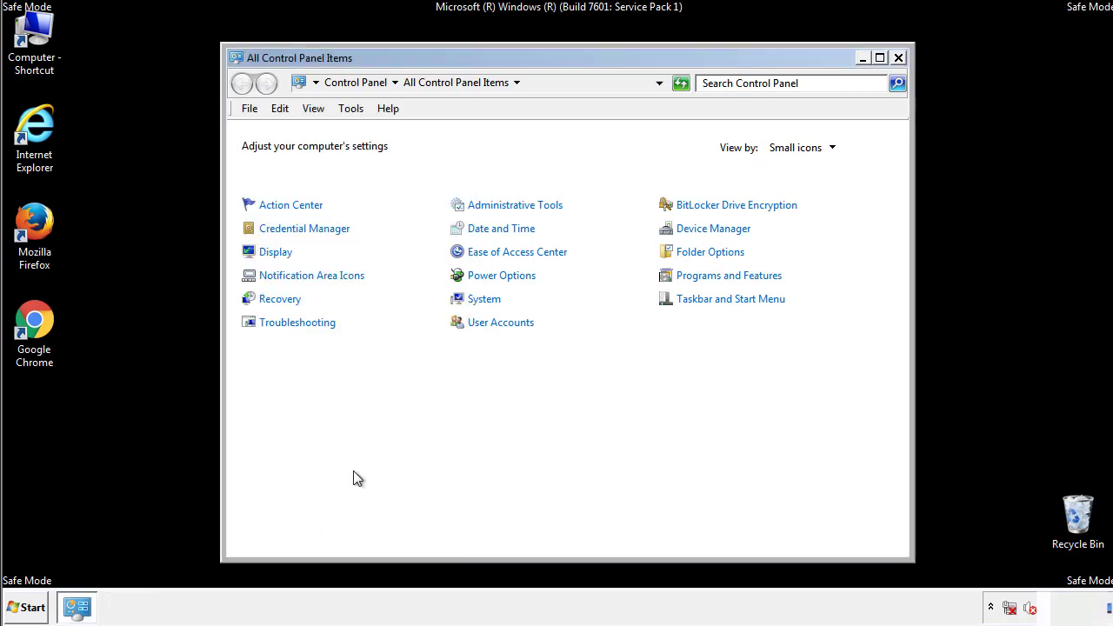
pyautogui.click(899, 58)
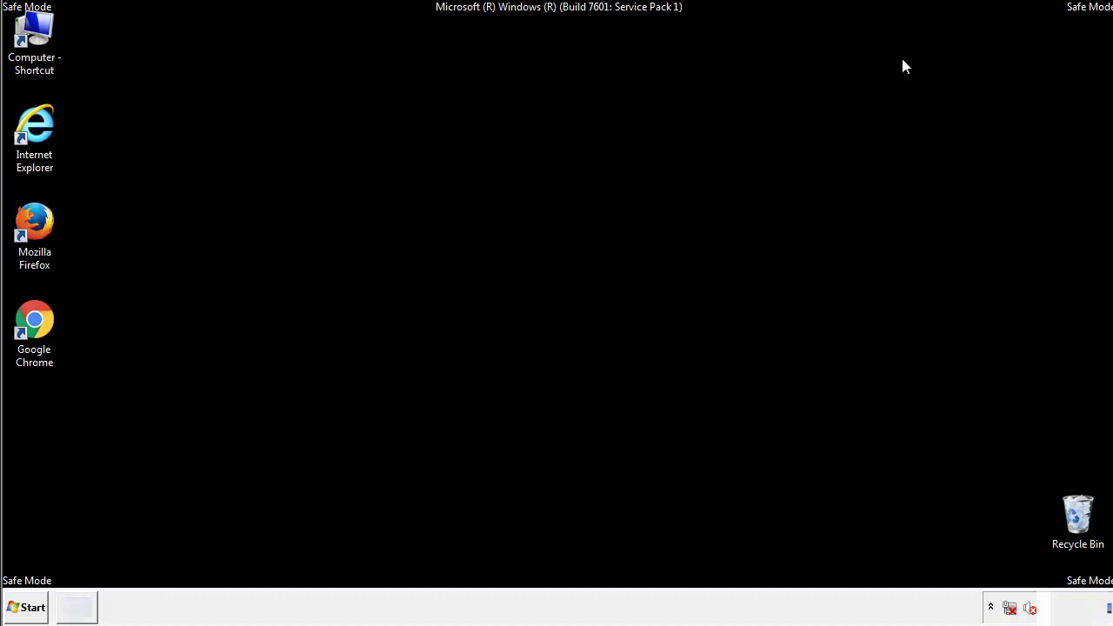
# Browse from Computer into C:\Windows and scroll down to System32.
pyautogui.doubleClick(35, 35)
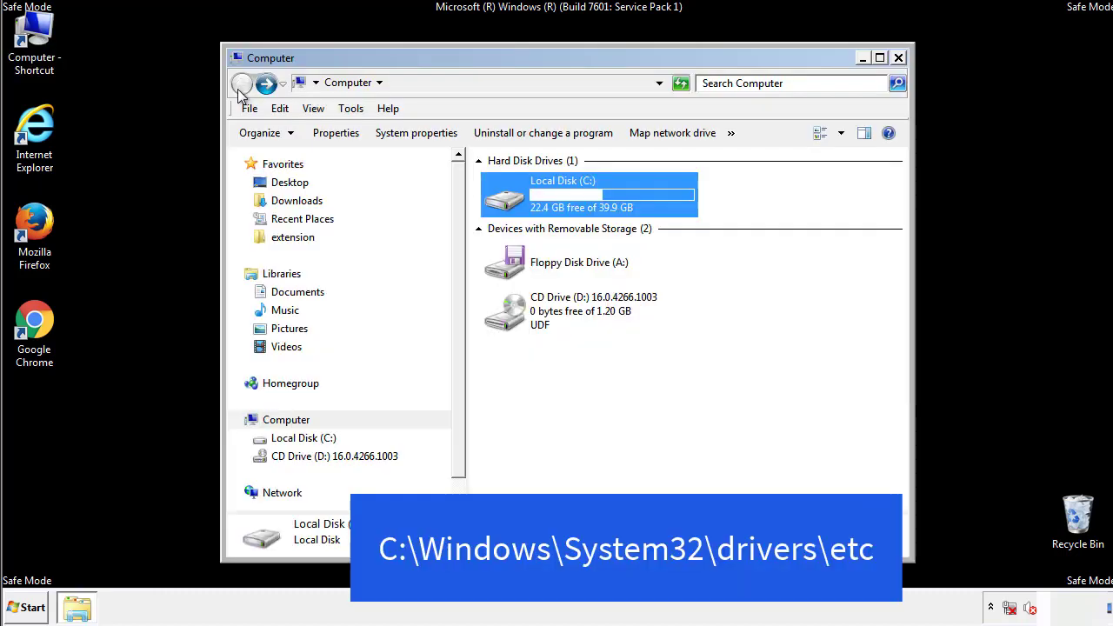
pyautogui.doubleClick(512, 202)
pyautogui.doubleClick(509, 318)
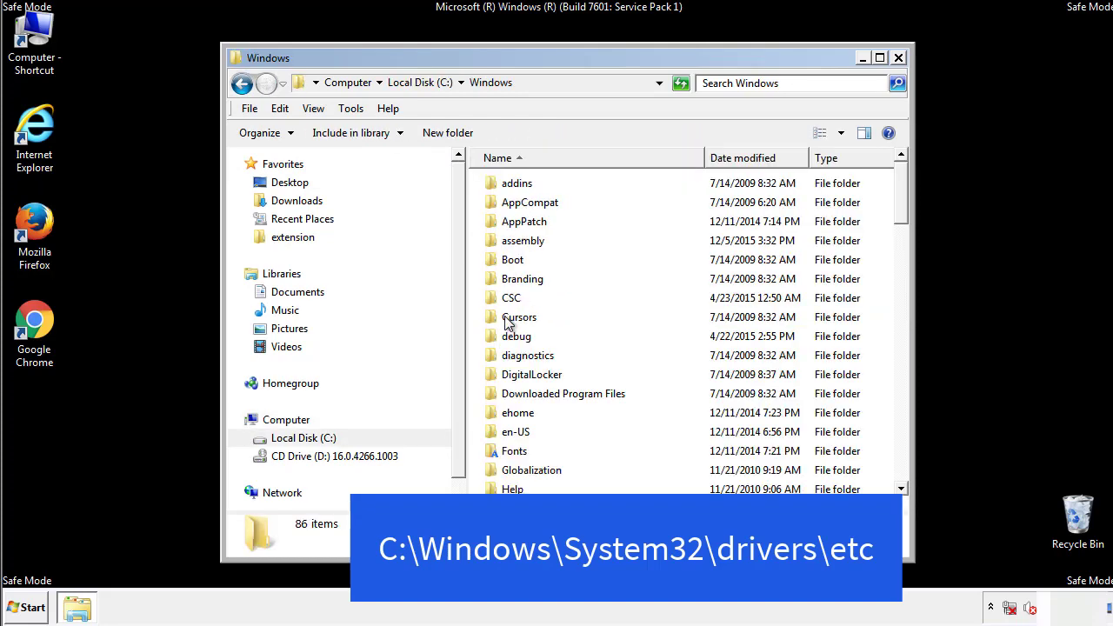
pyautogui.scroll(-2, 511, 393)
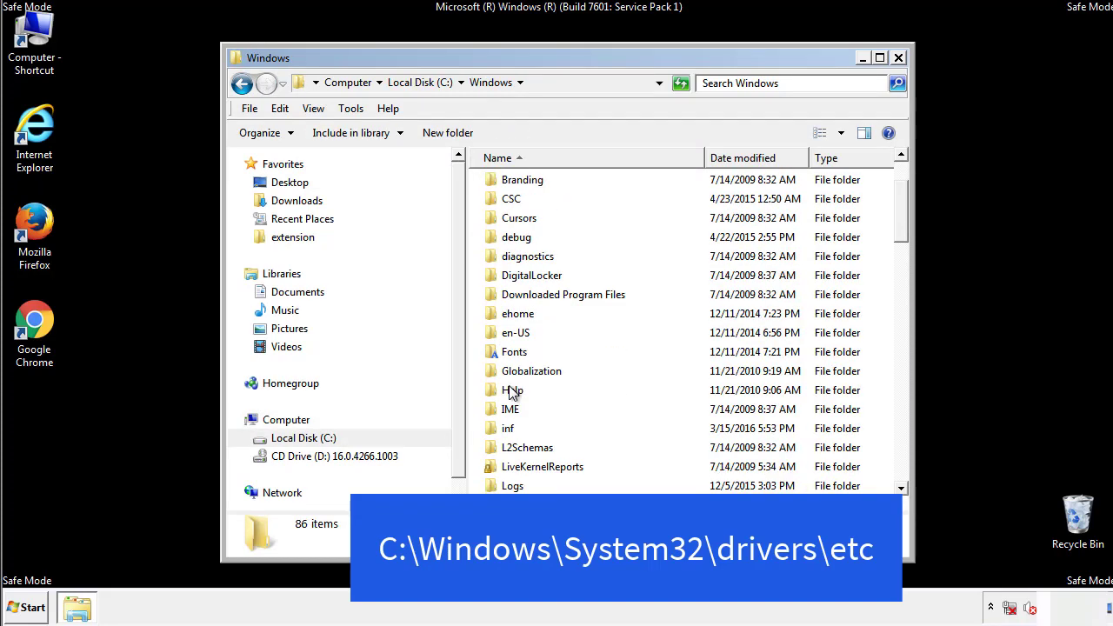
pyautogui.scroll(-2, 511, 392)
pyautogui.scroll(-2, 511, 392)
pyautogui.scroll(-3, 513, 394)
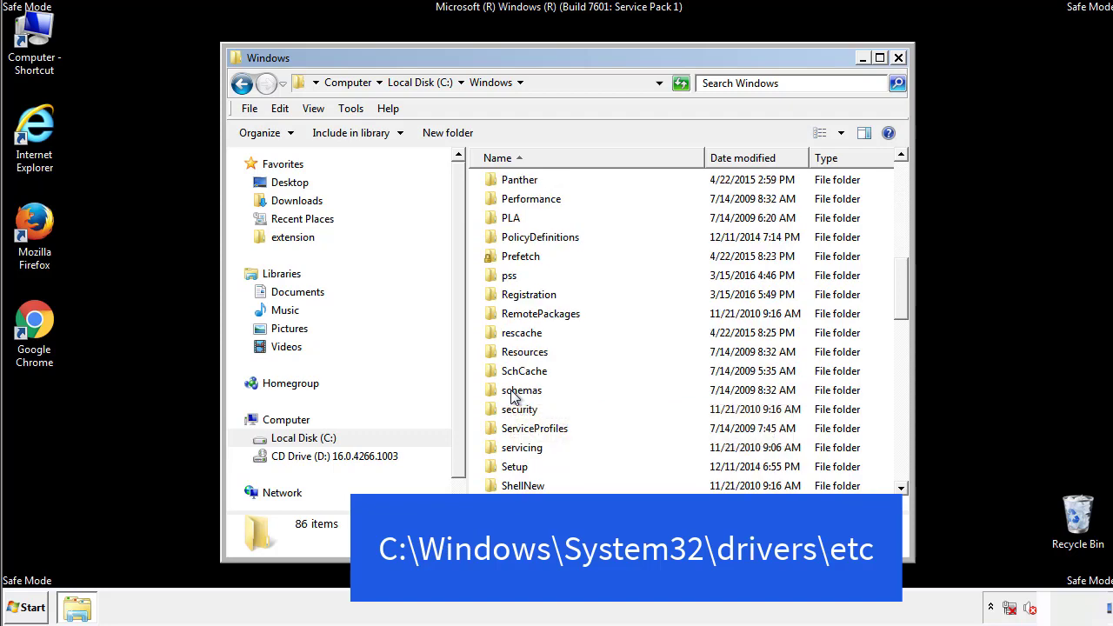
pyautogui.scroll(-2, 513, 396)
# Go through System32\drivers\etc and open hosts, bringing up the Open with chooser.
pyautogui.doubleClick(527, 449)
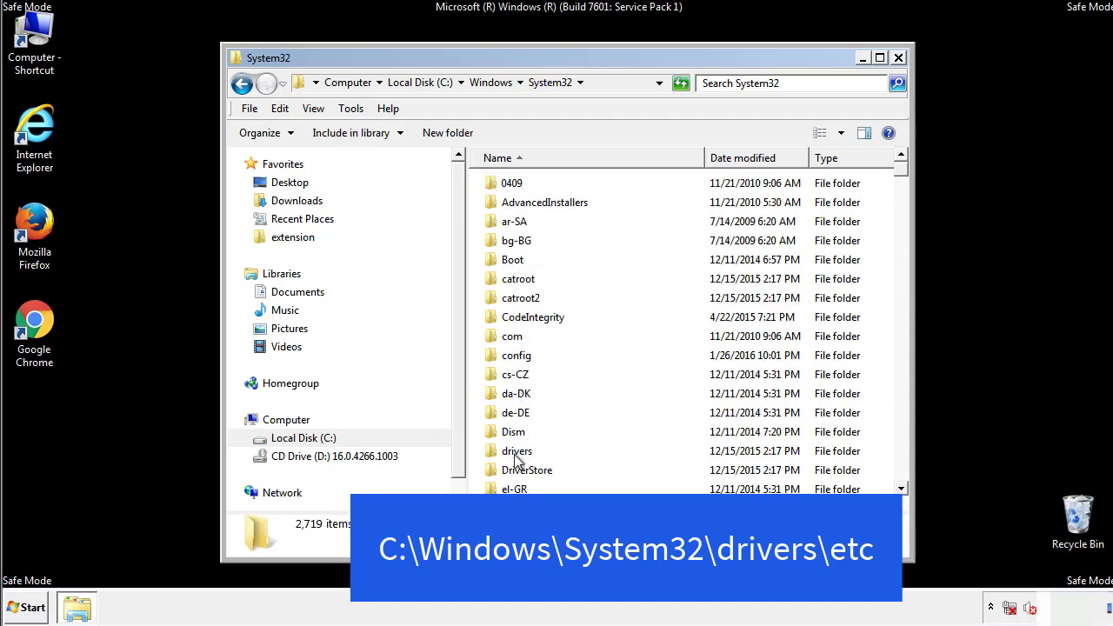
pyautogui.doubleClick(516, 452)
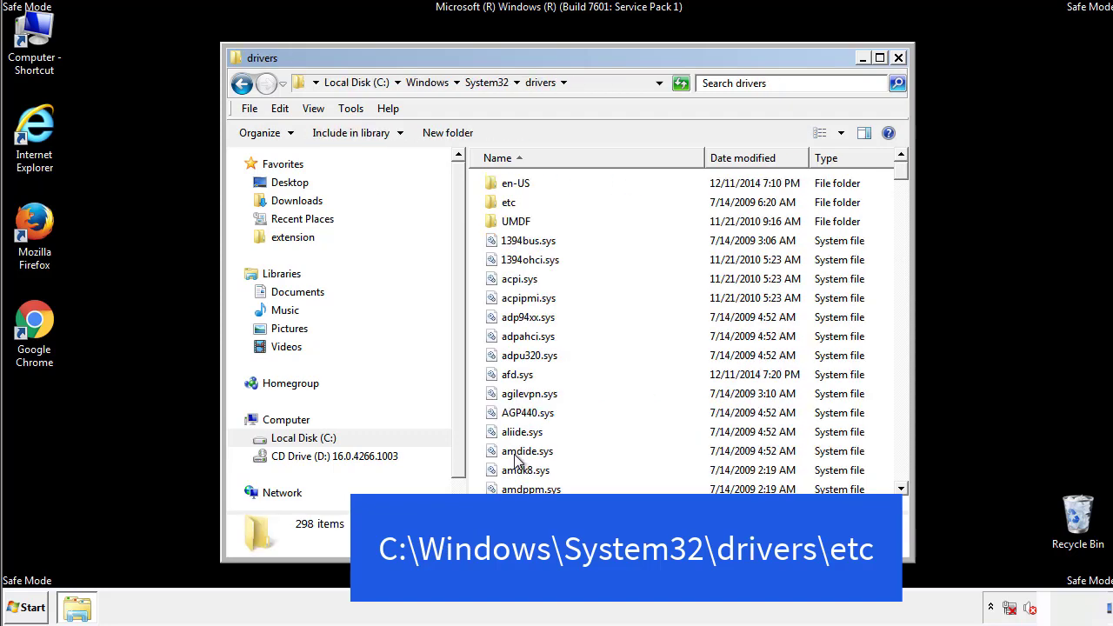
pyautogui.doubleClick(497, 207)
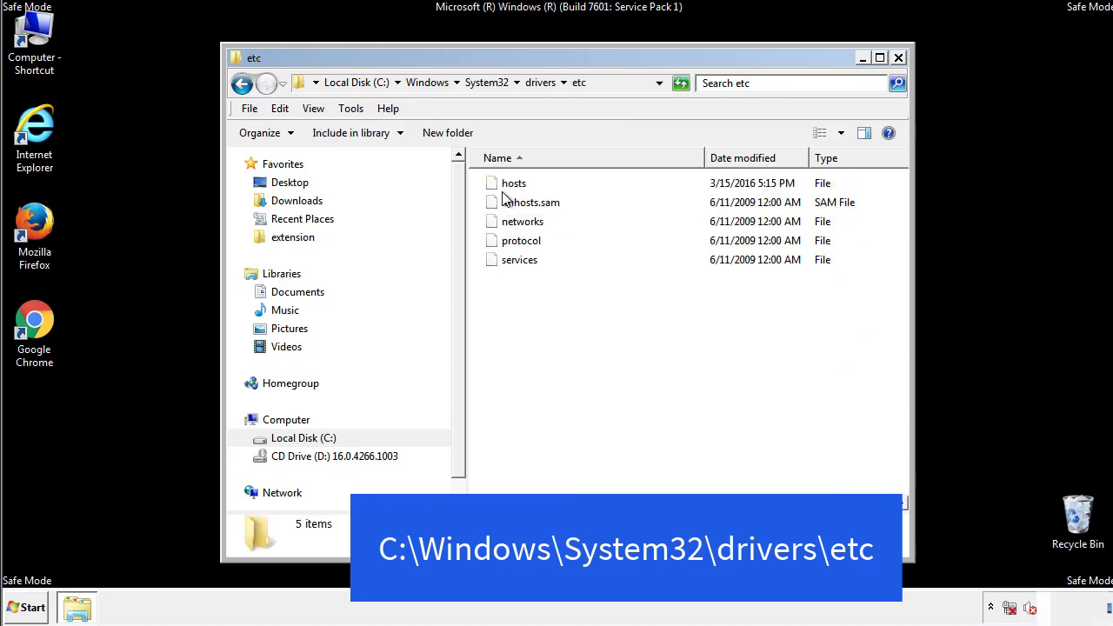
pyautogui.doubleClick(505, 184)
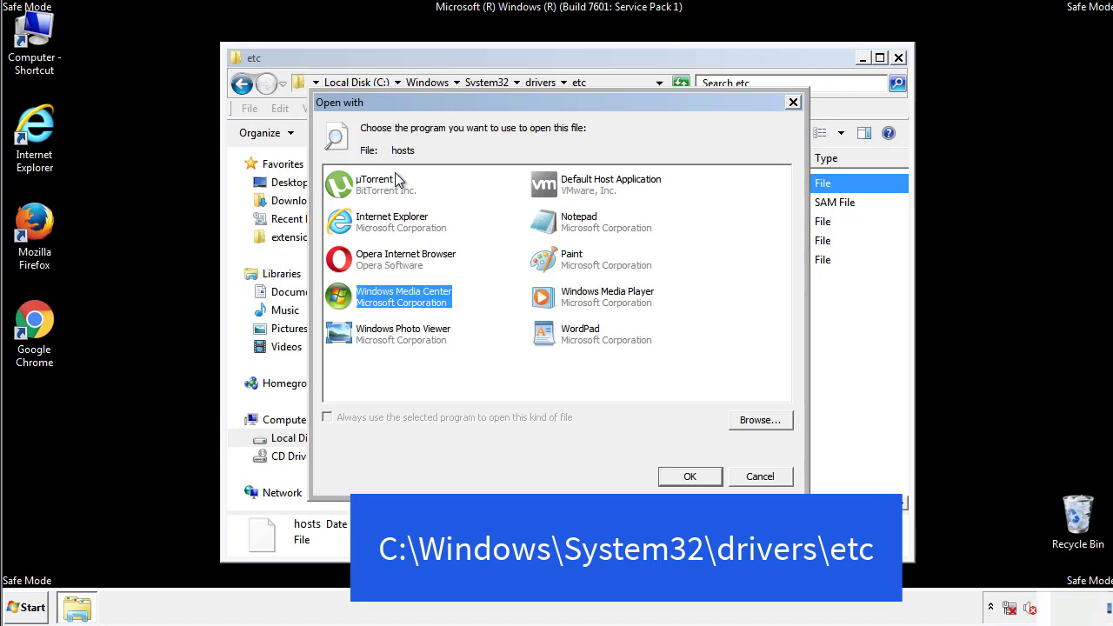
# Open the hosts file in Notepad and bring its window fully on screen.
pyautogui.click(562, 226)
pyautogui.click(689, 477)
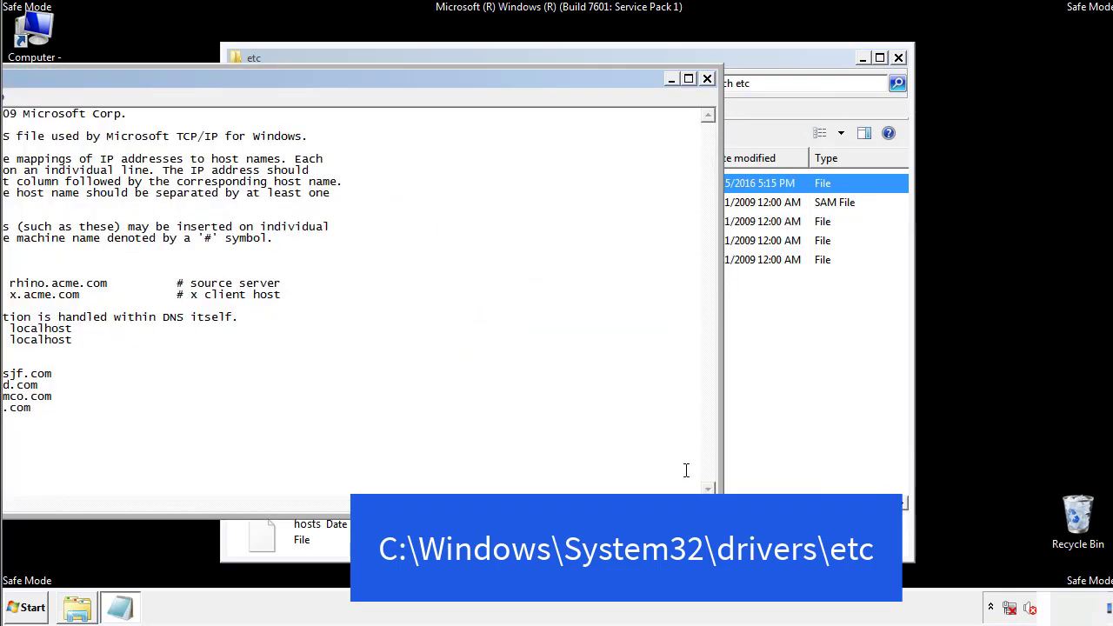
pyautogui.moveTo(455, 85); pyautogui.dragTo(708, 102)
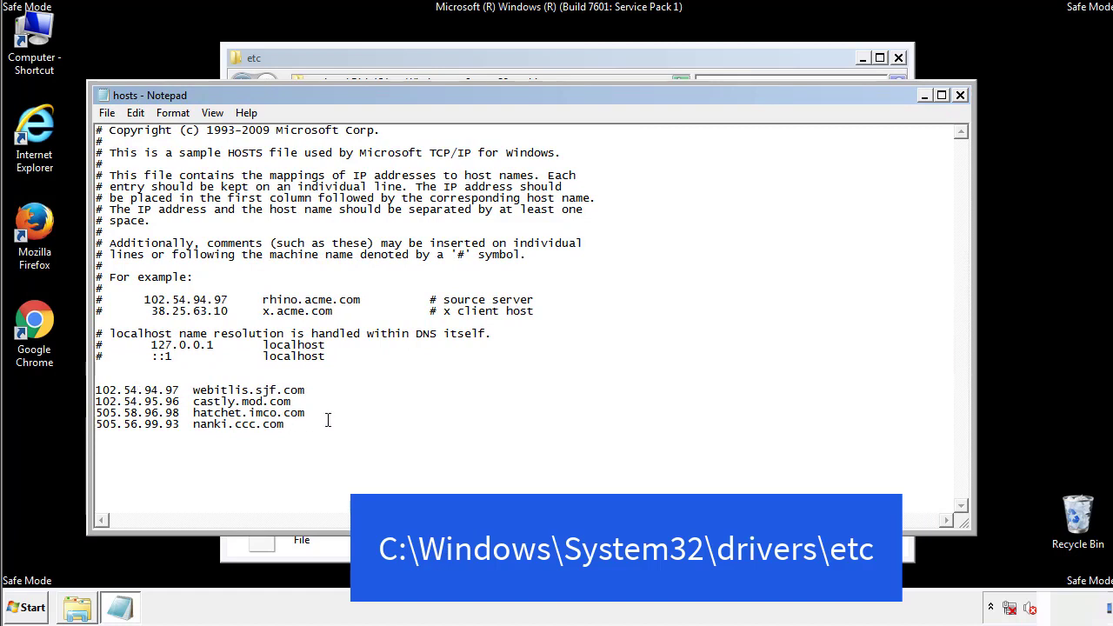
# Delete the four extra host entries, save hosts, and close the etc window.
pyautogui.moveTo(311, 426); pyautogui.dragTo(118, 386)
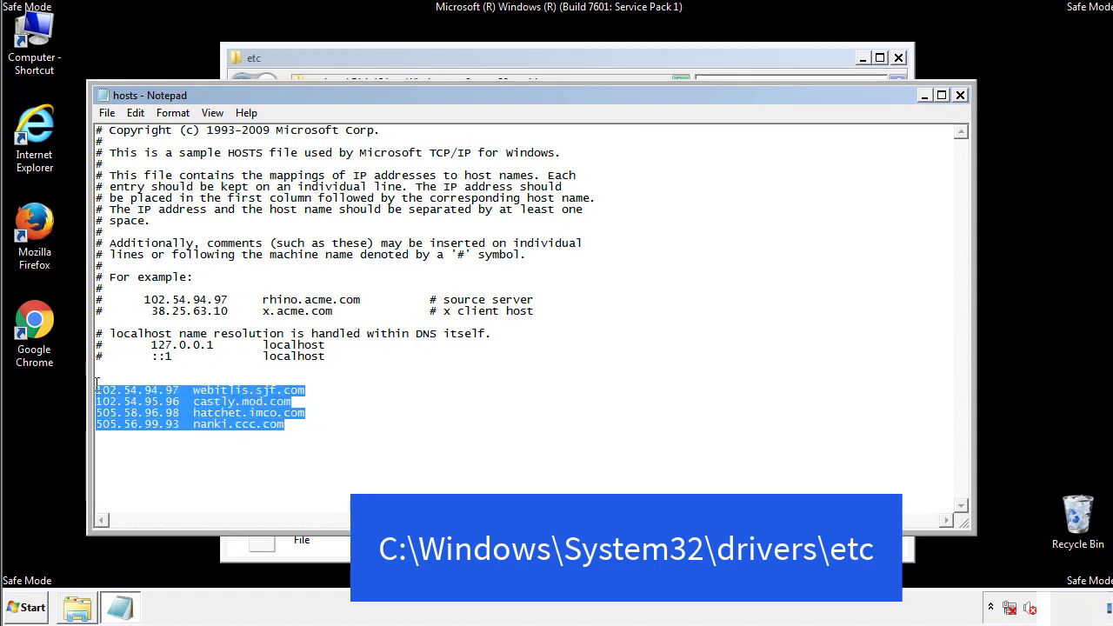
pyautogui.press('Delete')
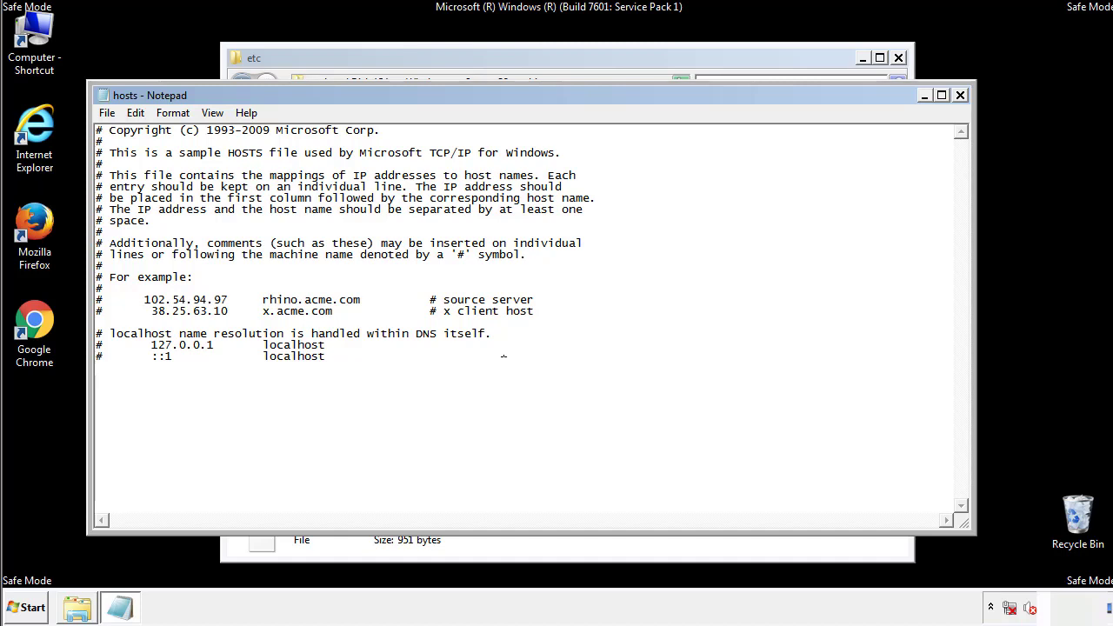
pyautogui.click(960, 96)
pyautogui.click(492, 316)
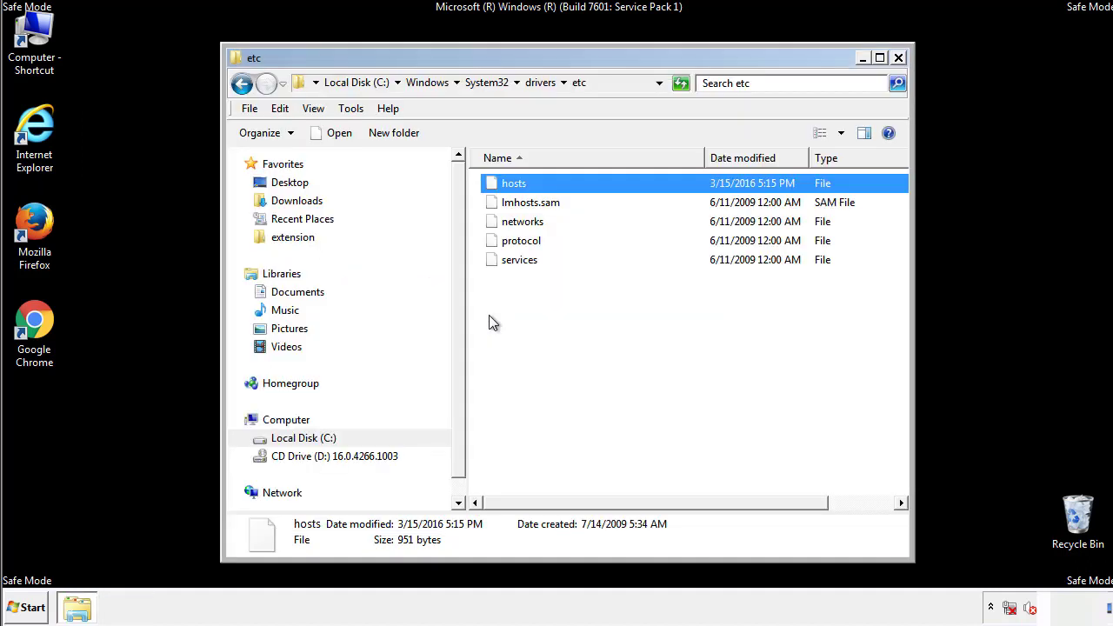
pyautogui.click(898, 58)
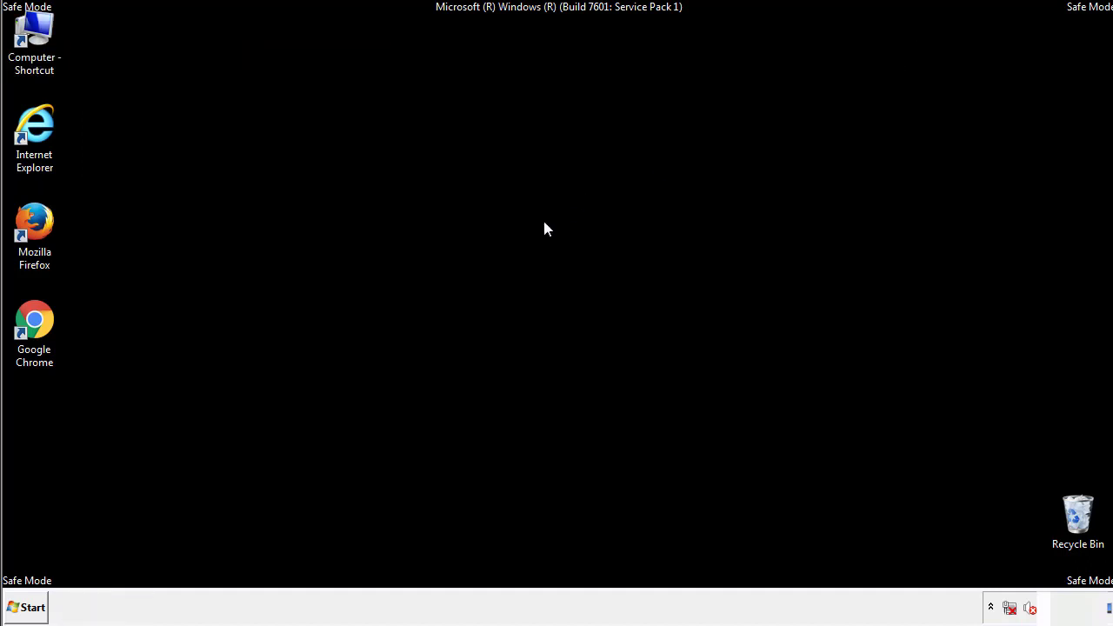
# Open the Startup folder from All Programs in an Explorer window.
pyautogui.click(26, 607)
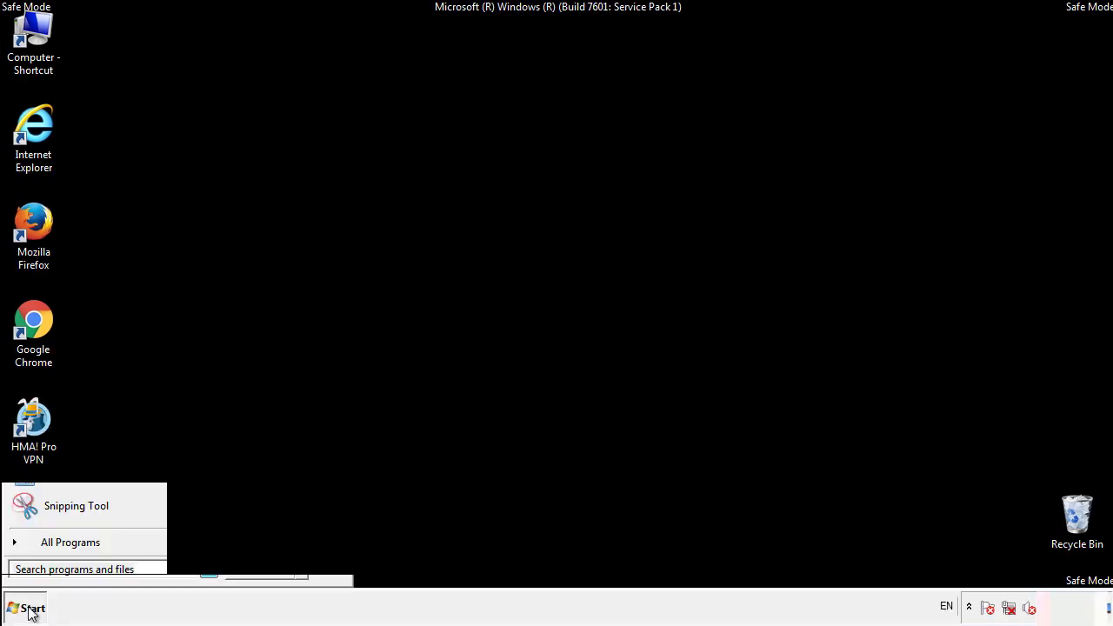
pyautogui.click(50, 548)
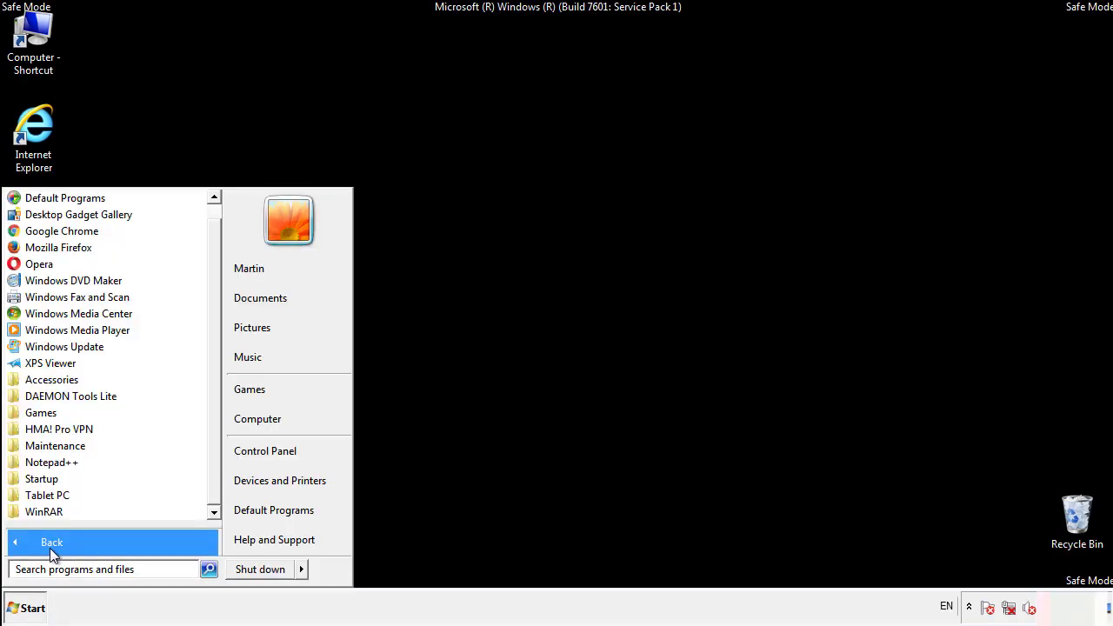
pyautogui.rightClick(43, 477)
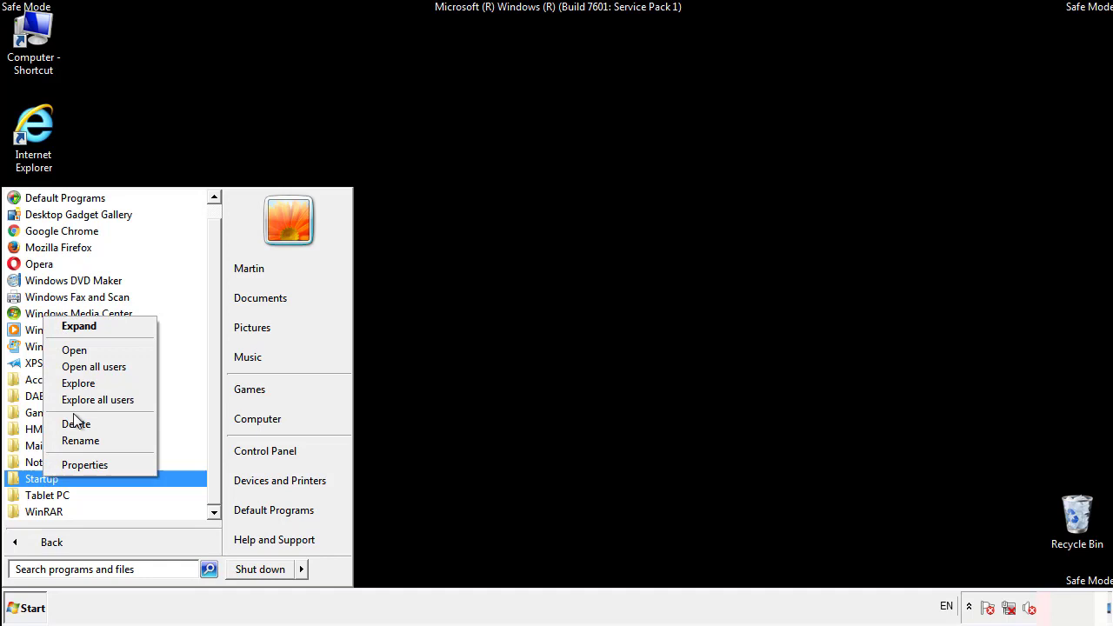
pyautogui.click(84, 350)
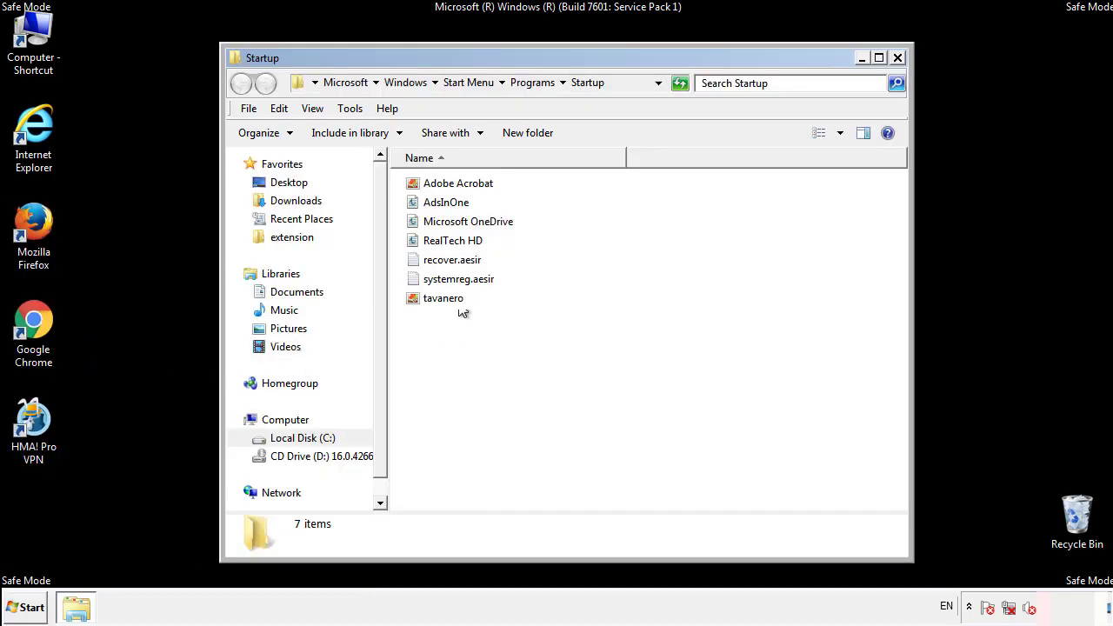
# Delete AdsInOne, recover.aesir, systemreg.aesir and tavanero to the Recycle Bin, then close the window.
pyautogui.click(452, 205)
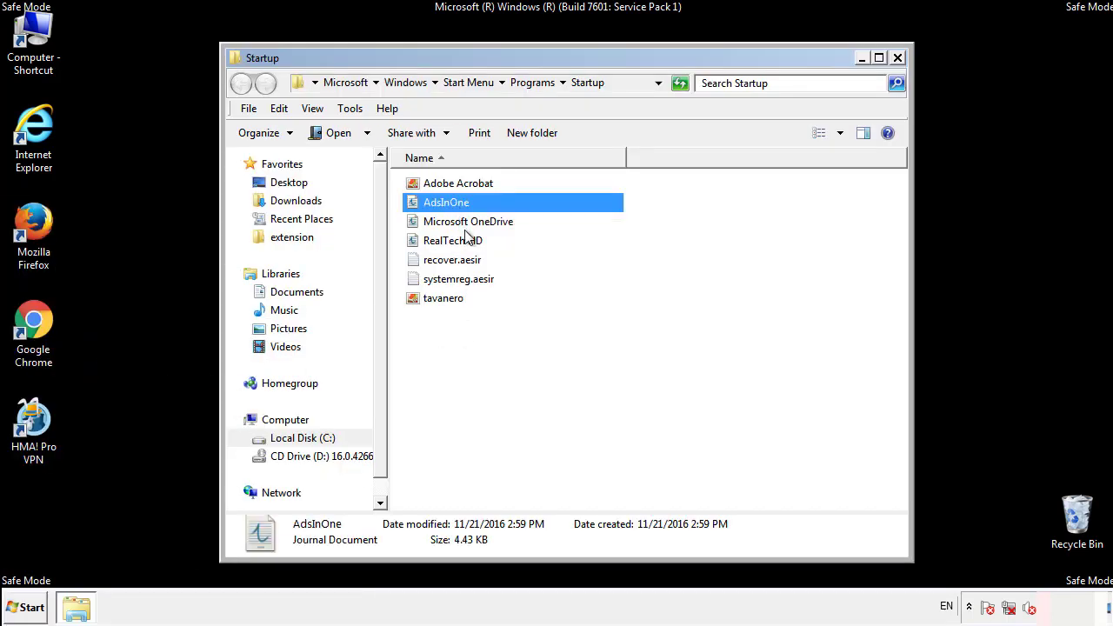
pyautogui.keyDown('ctrl'); pyautogui.click(452, 261); pyautogui.keyUp('ctrl')
pyautogui.keyDown('ctrl'); pyautogui.click(462, 279); pyautogui.keyUp('ctrl')
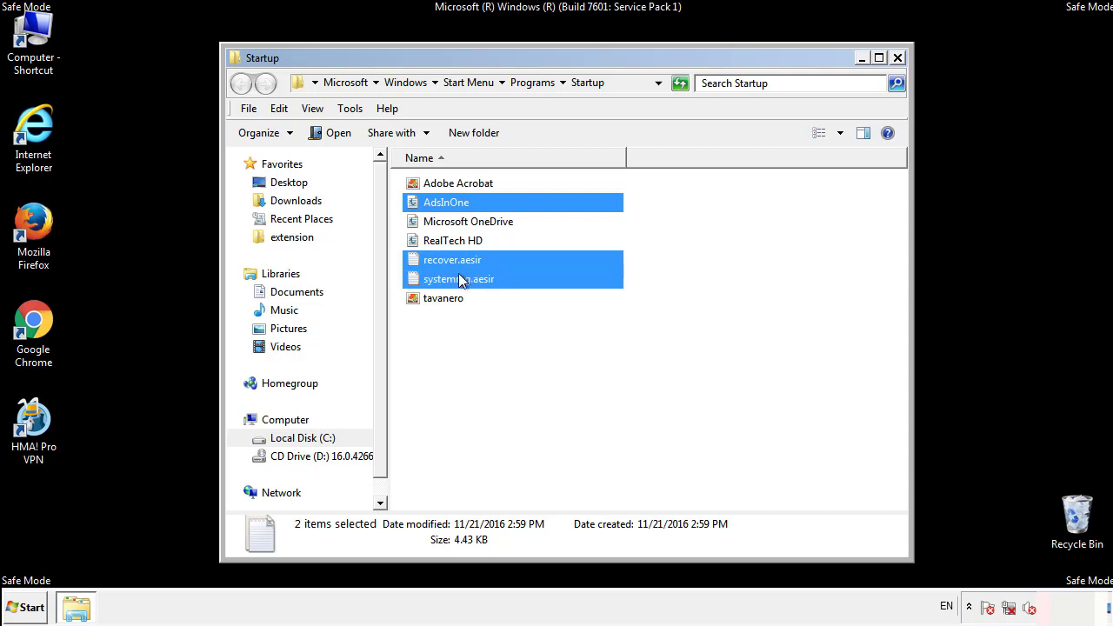
pyautogui.keyDown('ctrl'); pyautogui.click(445, 297); pyautogui.keyUp('ctrl')
pyautogui.rightClick(440, 299)
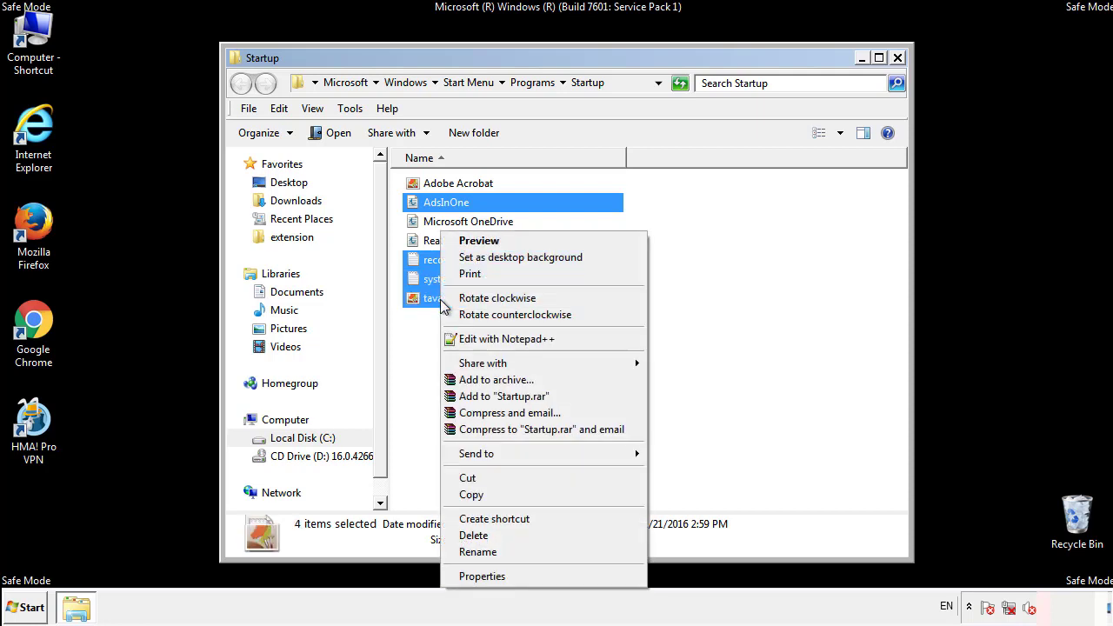
pyautogui.click(470, 535)
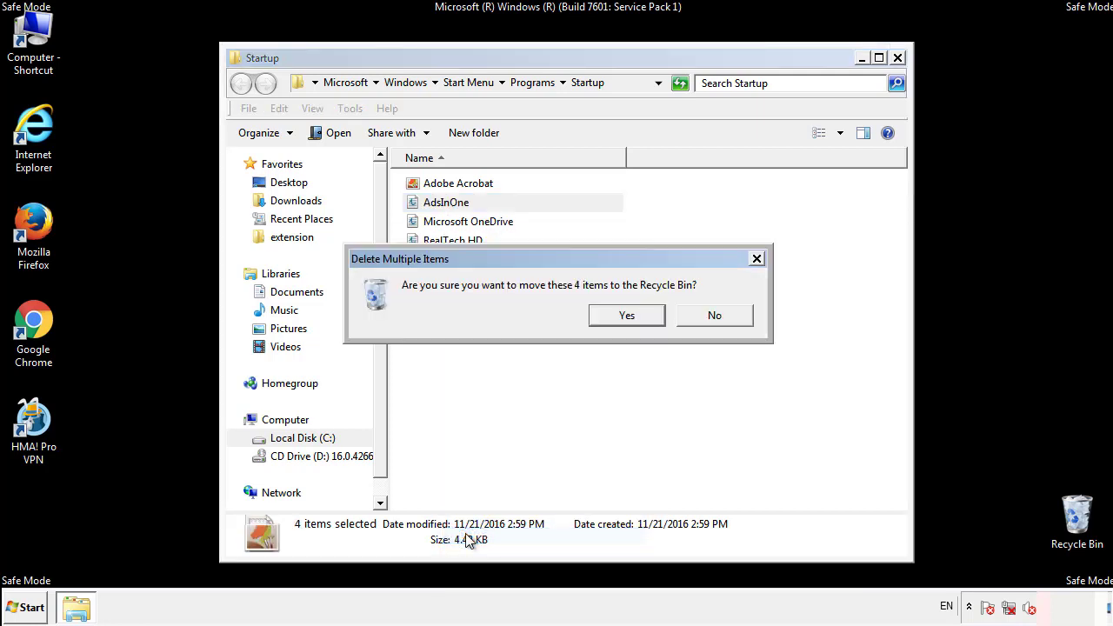
pyautogui.click(610, 319)
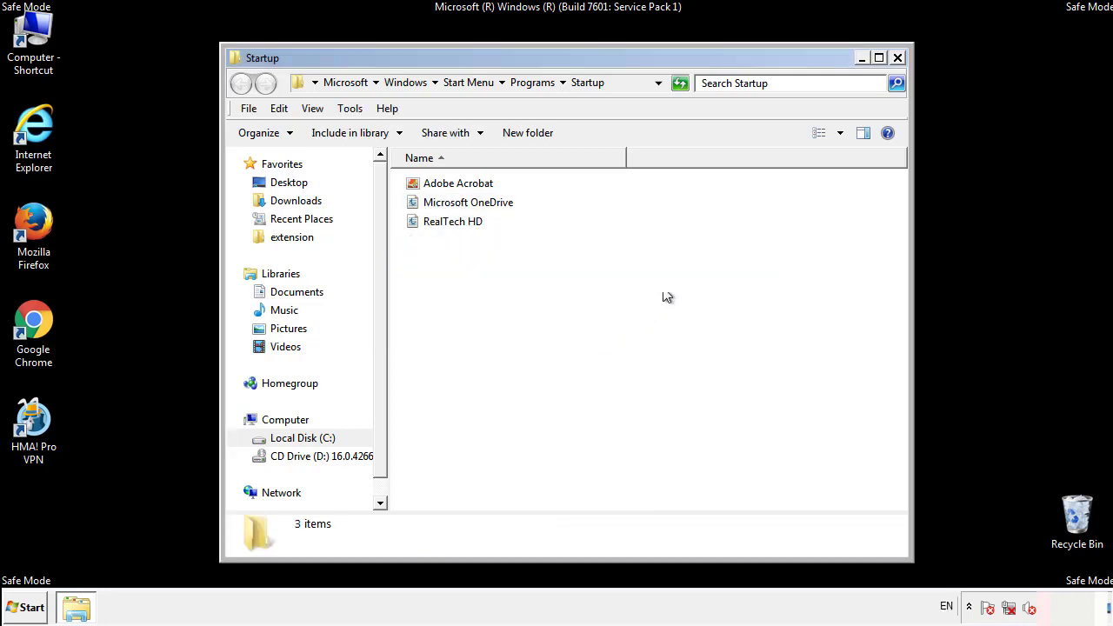
pyautogui.click(901, 66)
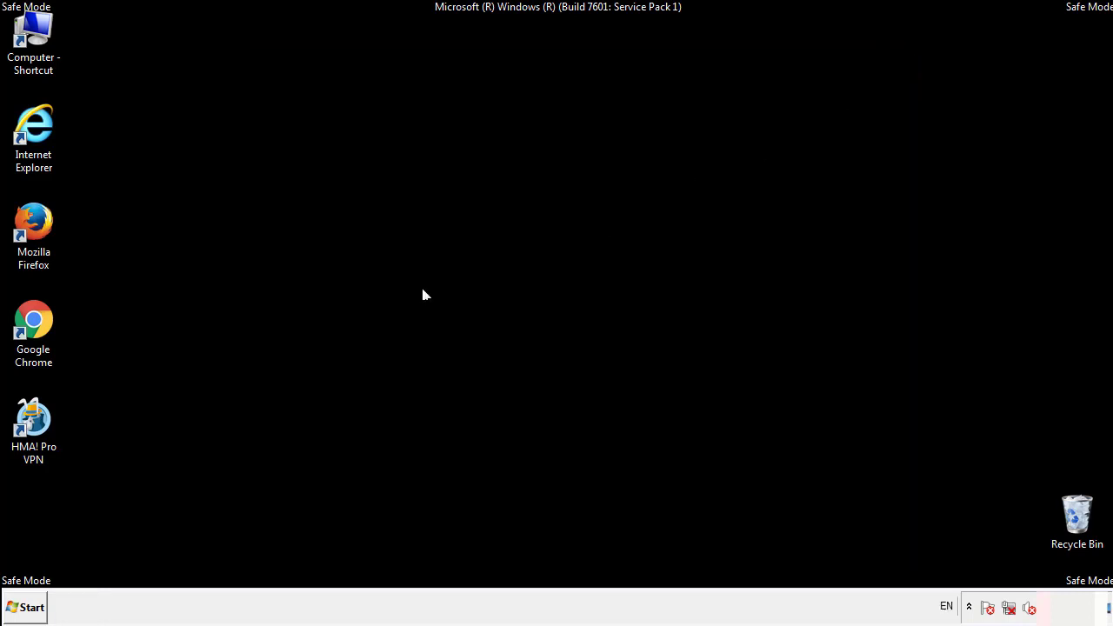
# Launch regedit and expand HKEY_LOCAL_MACHINE\SOFTWARE.
pyautogui.click(26, 613)
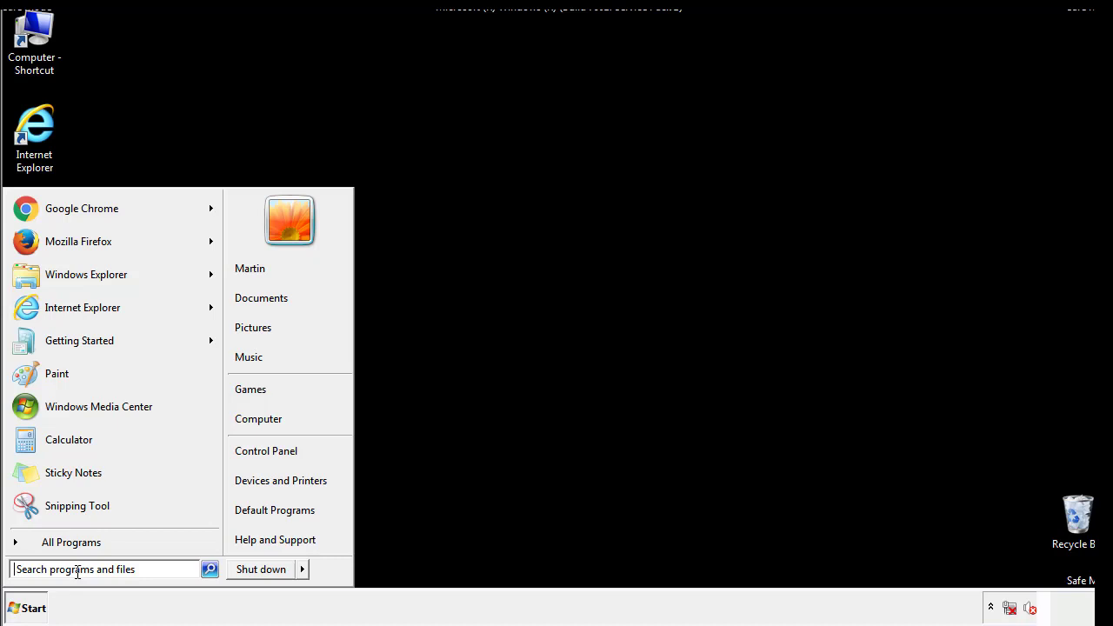
pyautogui.write('reged')
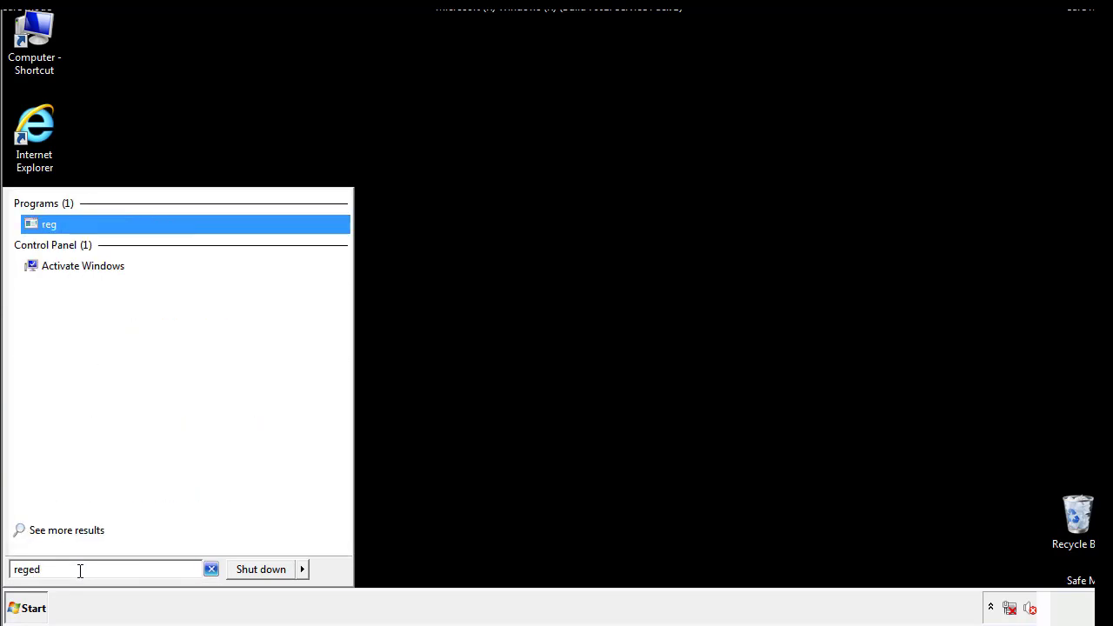
pyautogui.write('it')
pyautogui.press('Return')
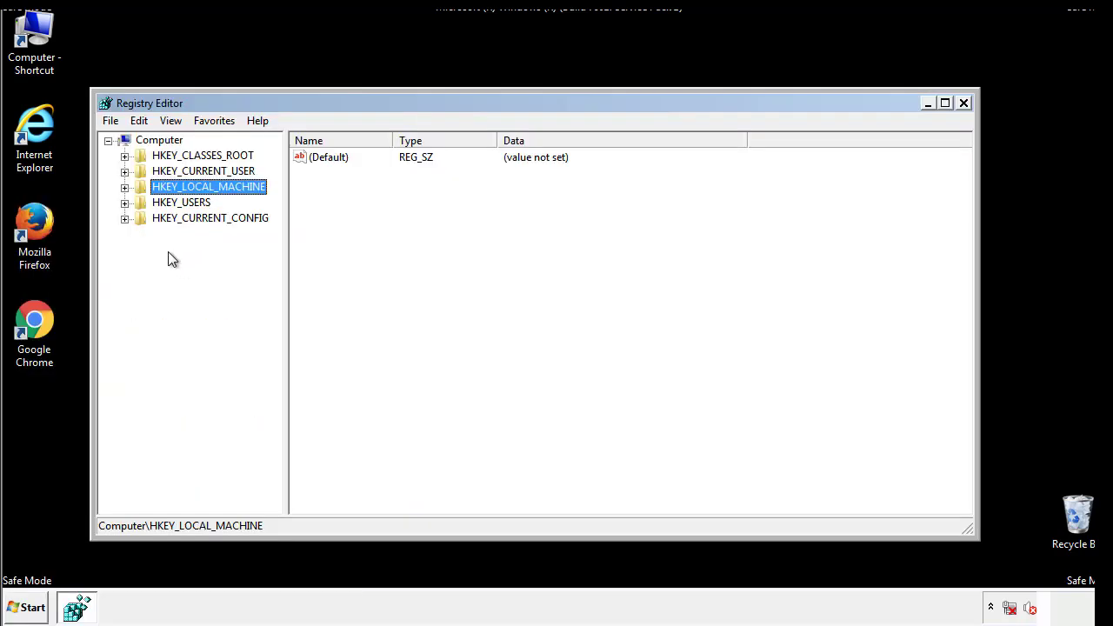
pyautogui.click(124, 187)
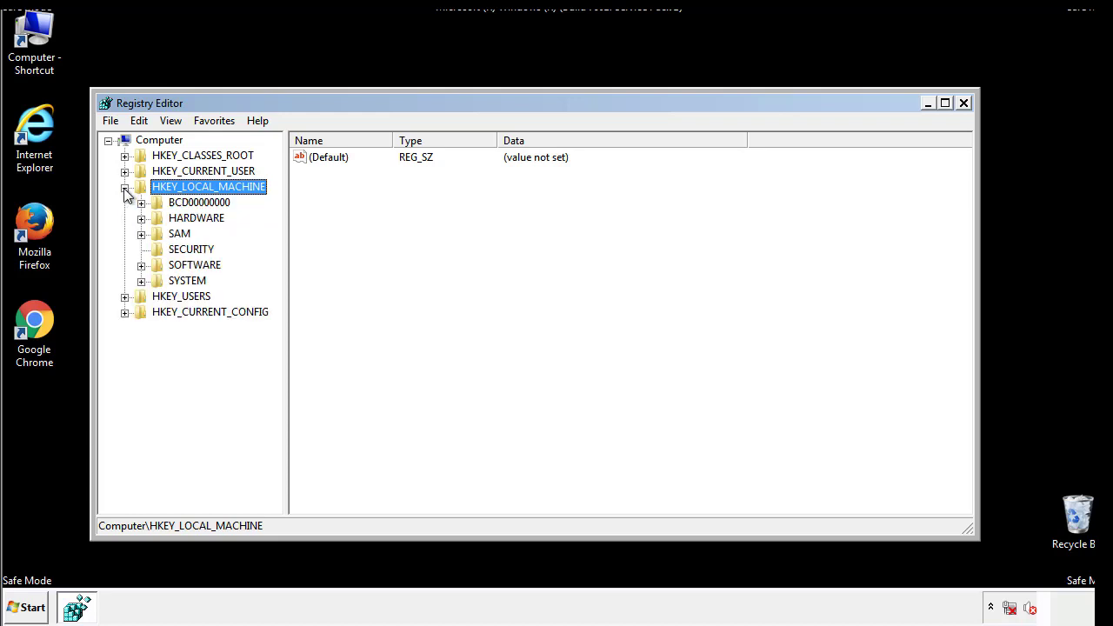
pyautogui.click(141, 265)
# Expand Microsoft\Windows\CurrentVersion and select the Run key.
pyautogui.scroll(-1, 274, 270)
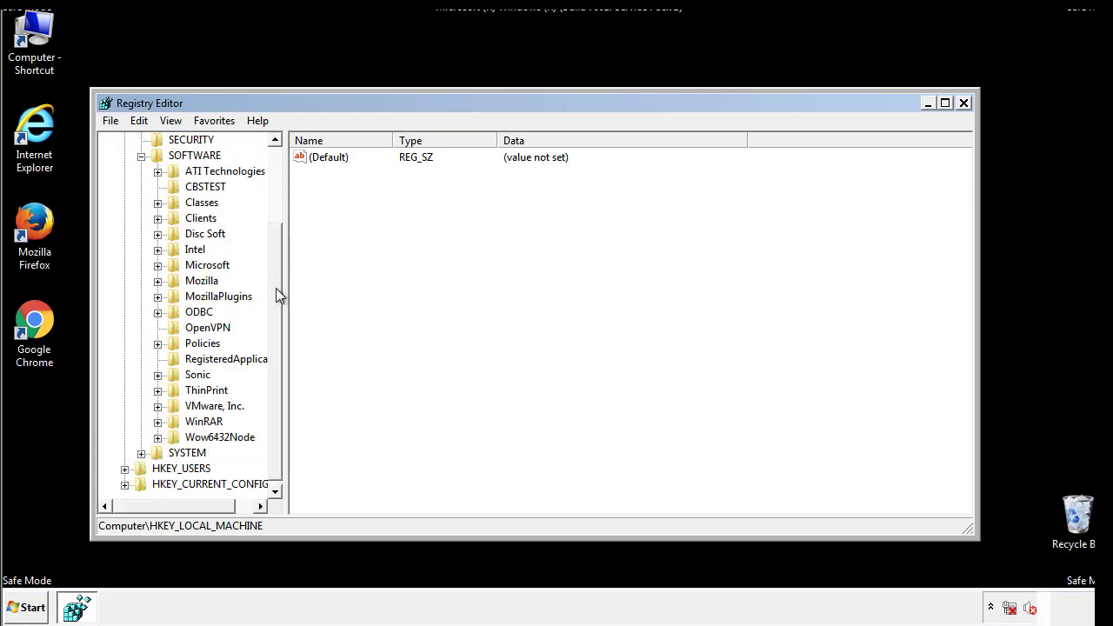
pyautogui.click(157, 266)
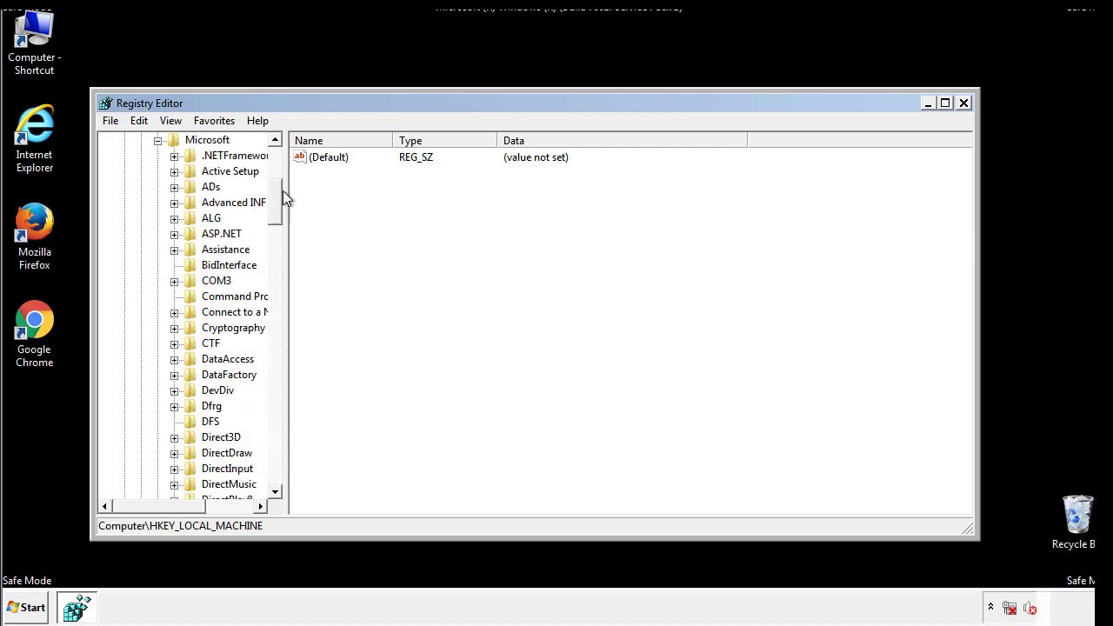
pyautogui.moveTo(274, 215)
pyautogui.mouseDown()
pyautogui.moveTo(276, 483)
pyautogui.moveTo(276, 447)
pyautogui.mouseUp()
pyautogui.click(175, 265)
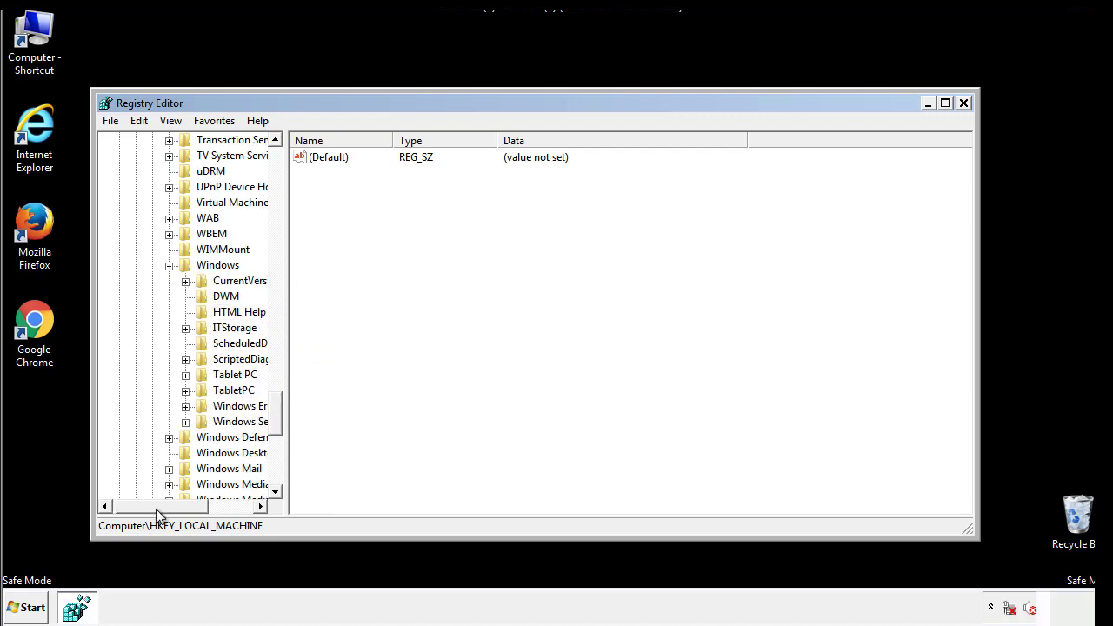
pyautogui.moveTo(155, 509); pyautogui.dragTo(177, 511)
pyautogui.click(143, 281)
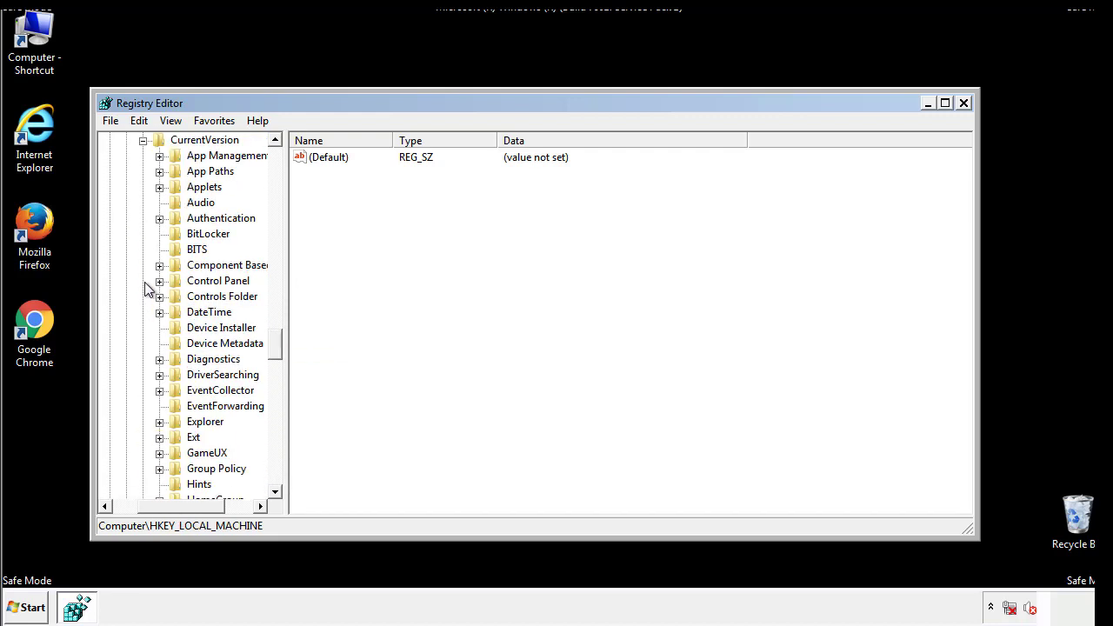
pyautogui.moveTo(277, 349)
pyautogui.mouseDown()
pyautogui.moveTo(277, 409)
pyautogui.moveTo(277, 399)
pyautogui.mouseUp()
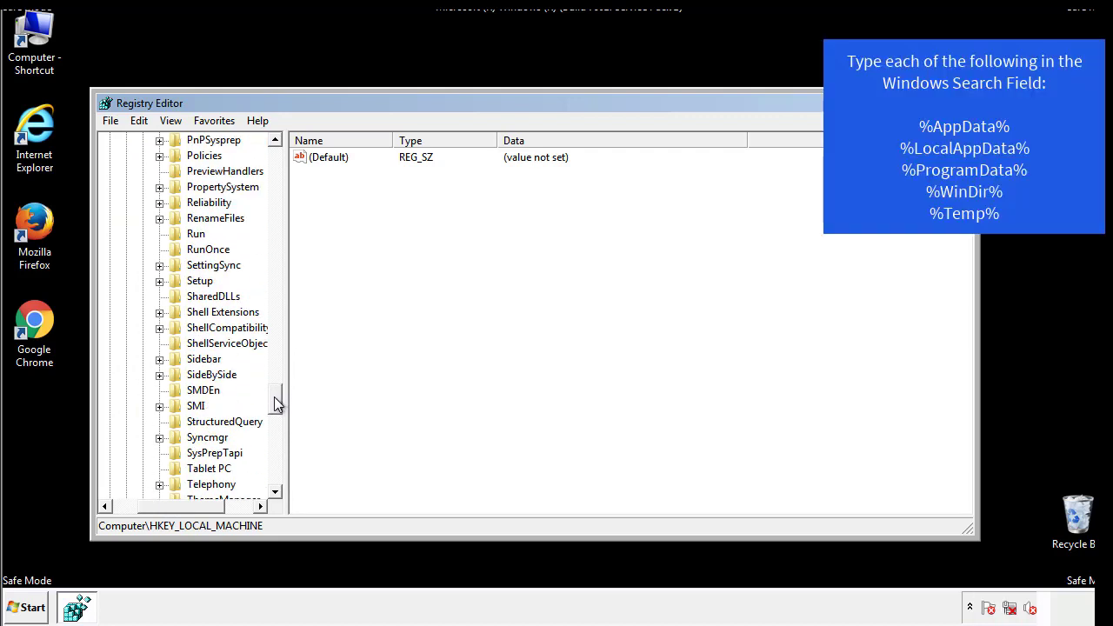
pyautogui.click(189, 235)
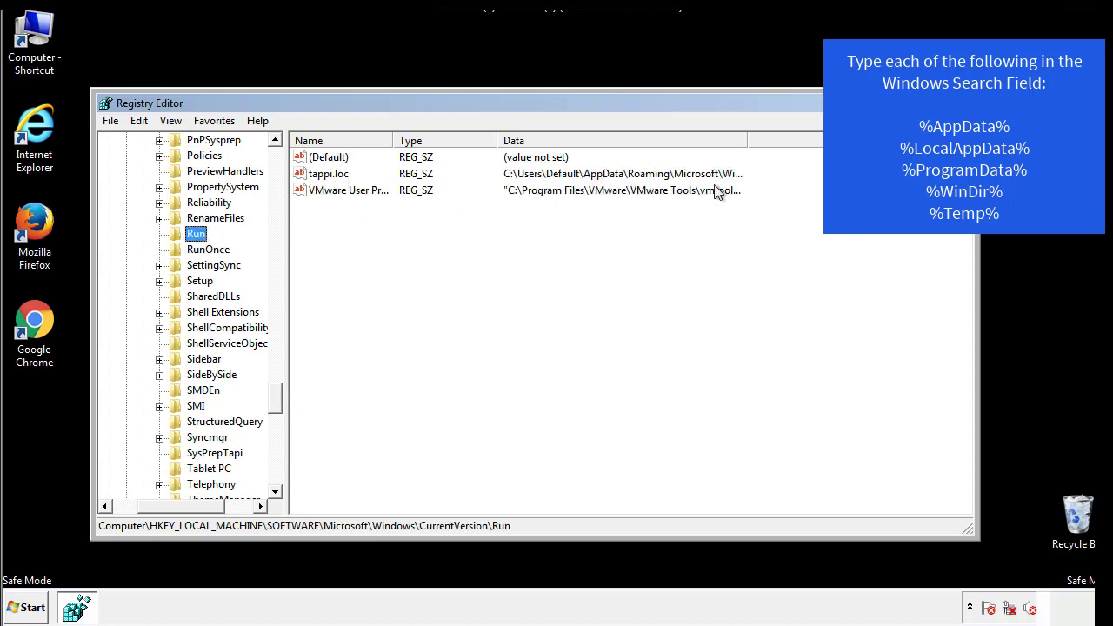
# Delete the tappi.loc value from the HKLM Run key and scroll the tree back up.
pyautogui.click(330, 178)
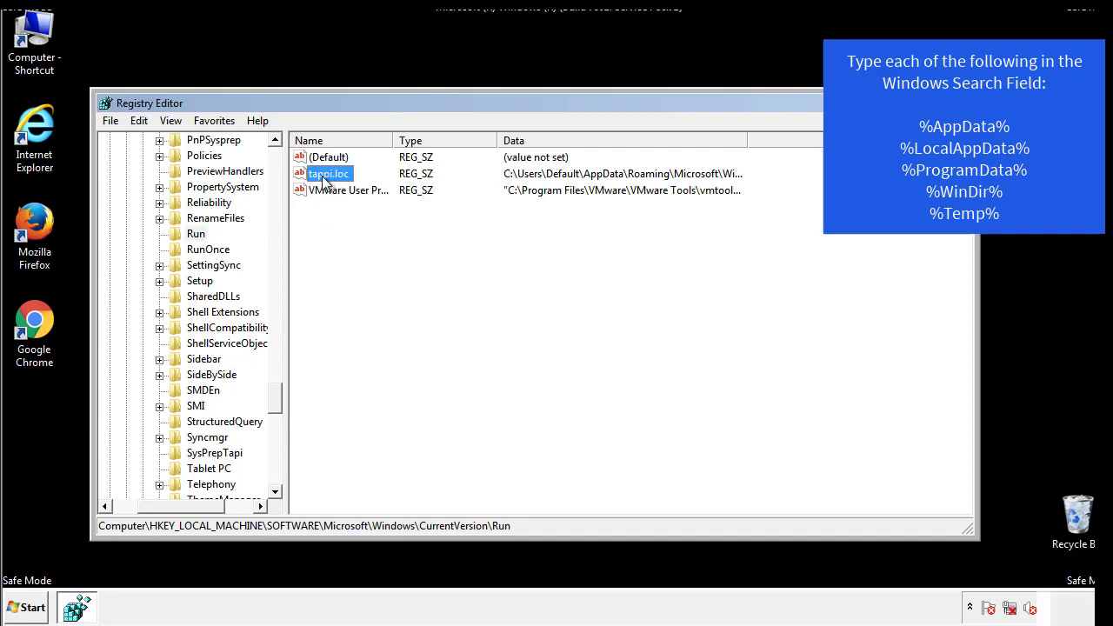
pyautogui.rightClick(322, 177)
pyautogui.click(348, 226)
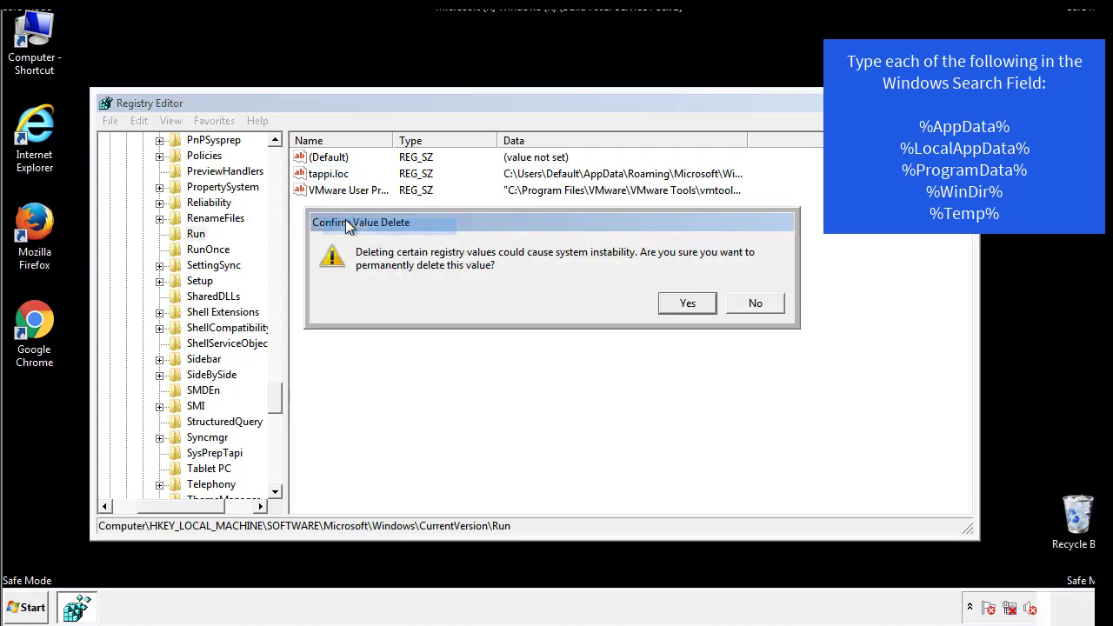
pyautogui.click(676, 304)
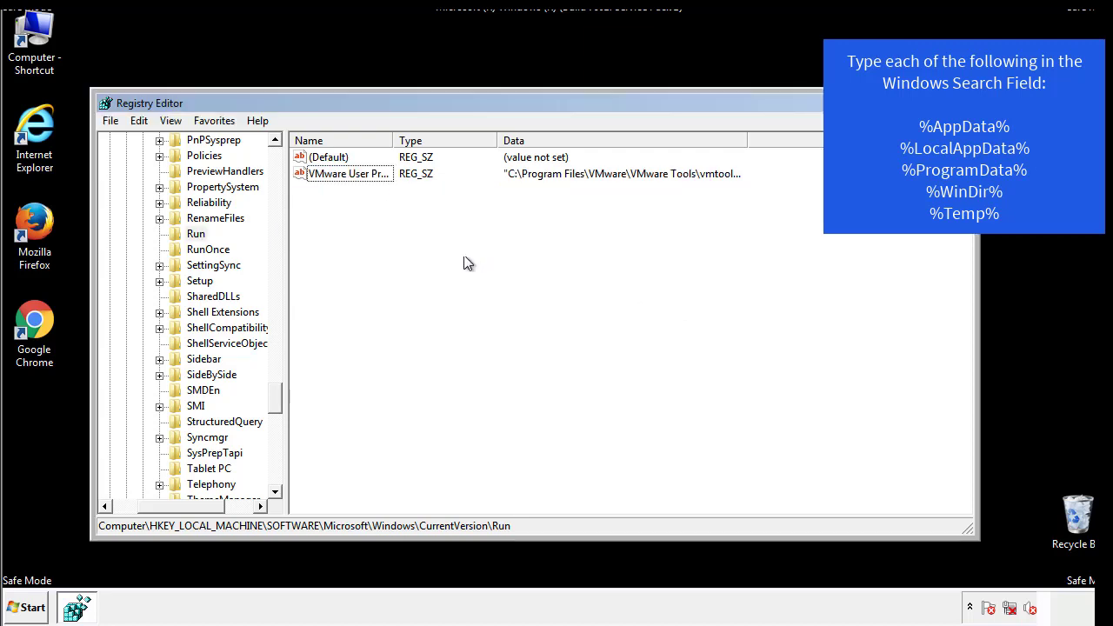
pyautogui.scroll(-2, 275, 400)
pyautogui.moveTo(274, 406); pyautogui.dragTo(275, 477)
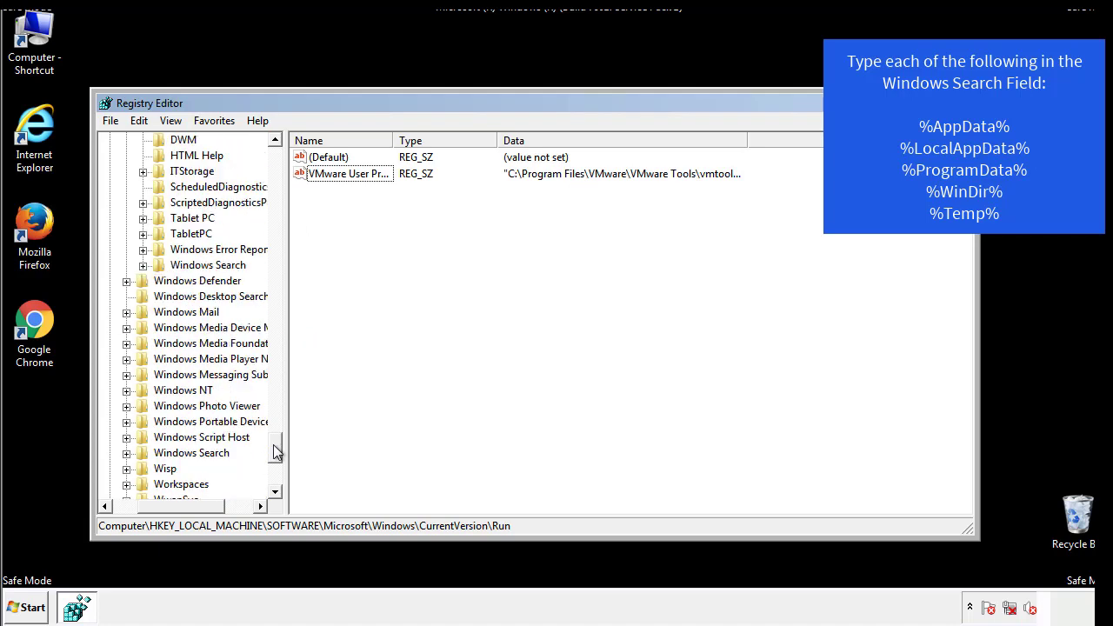
pyautogui.moveTo(208, 506); pyautogui.dragTo(135, 518)
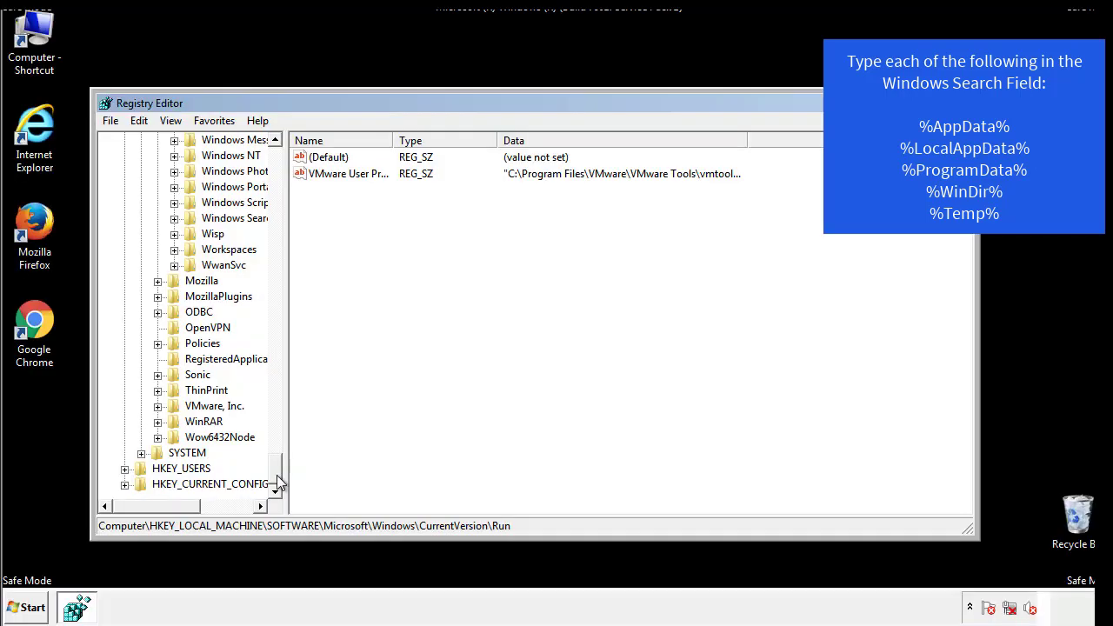
pyautogui.moveTo(276, 474); pyautogui.dragTo(284, 166)
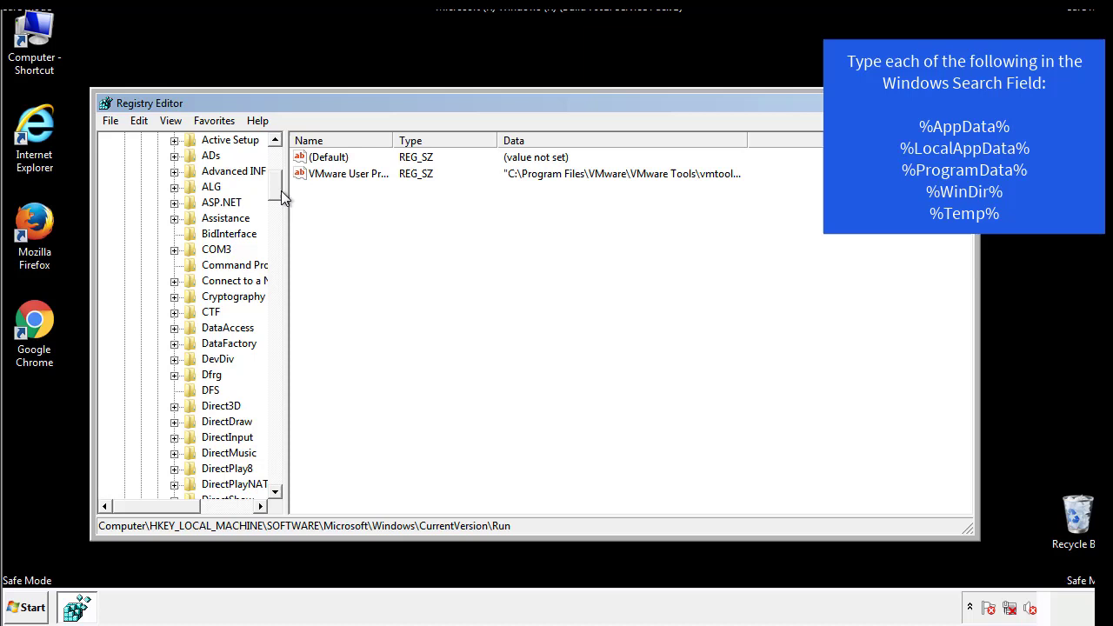
# Collapse HKEY_LOCAL_MACHINE and expand HKEY_CURRENT_USER\Software\Microsoft.
pyautogui.click(124, 186)
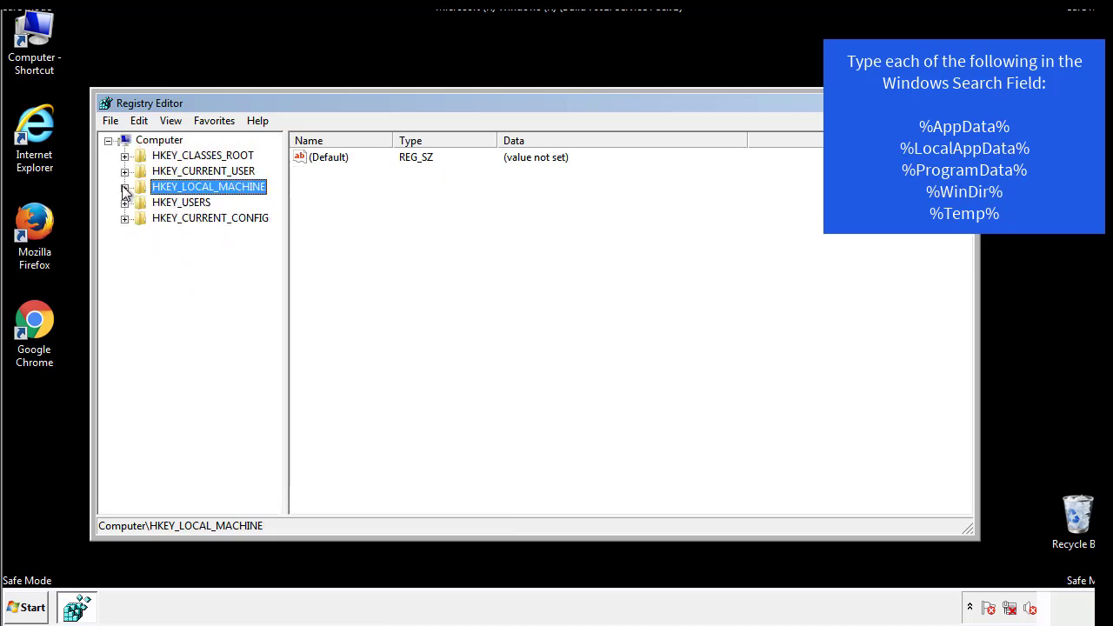
pyautogui.click(124, 172)
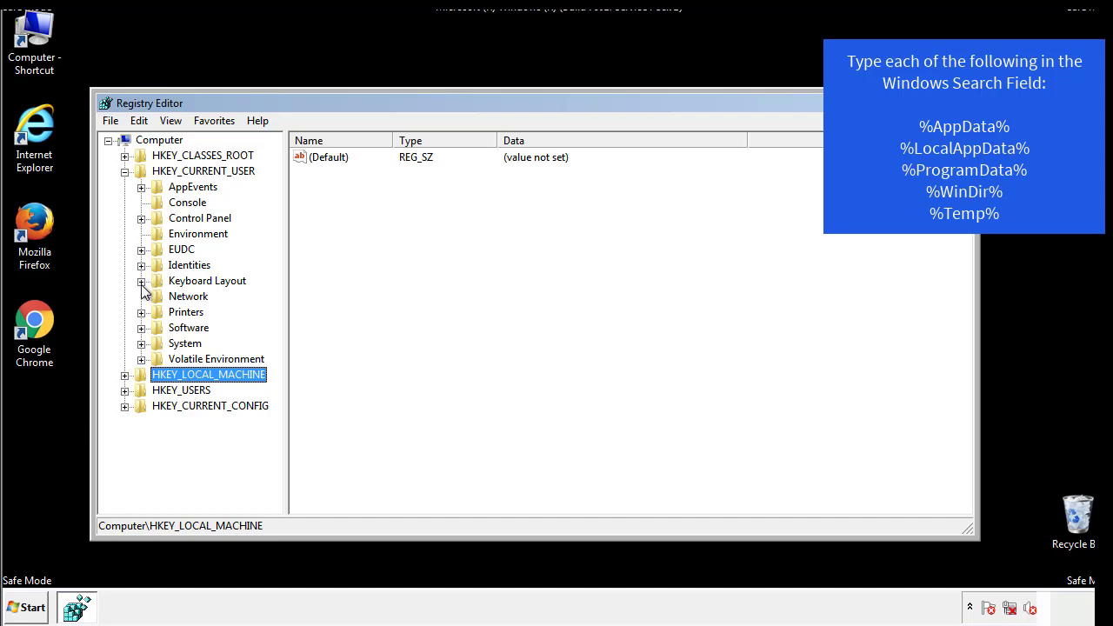
pyautogui.click(141, 329)
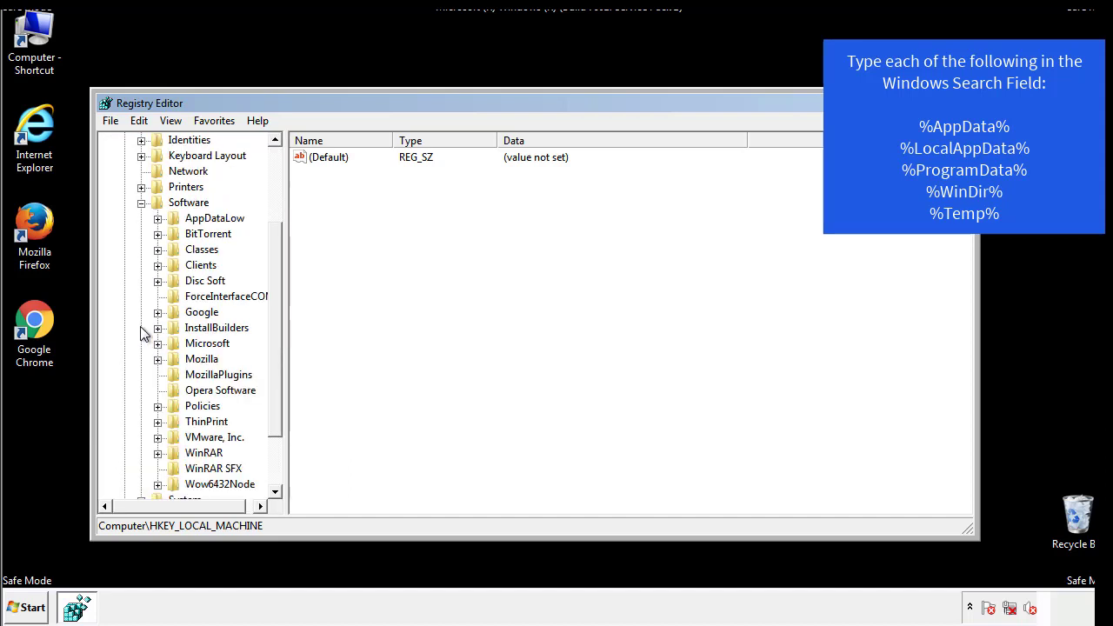
pyautogui.moveTo(273, 316); pyautogui.dragTo(273, 331)
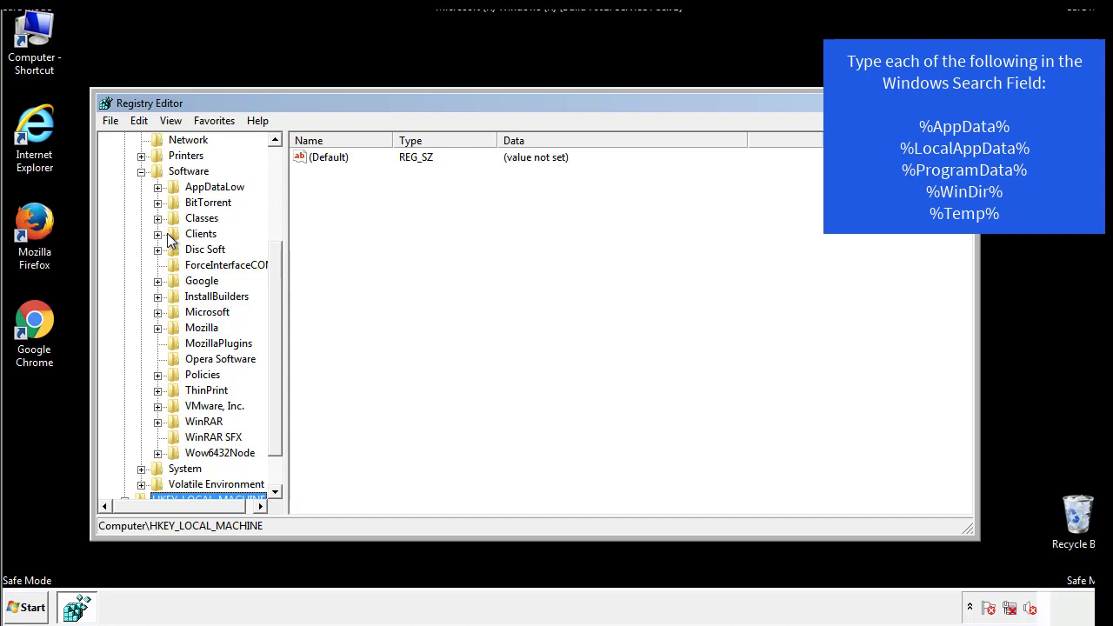
pyautogui.click(157, 313)
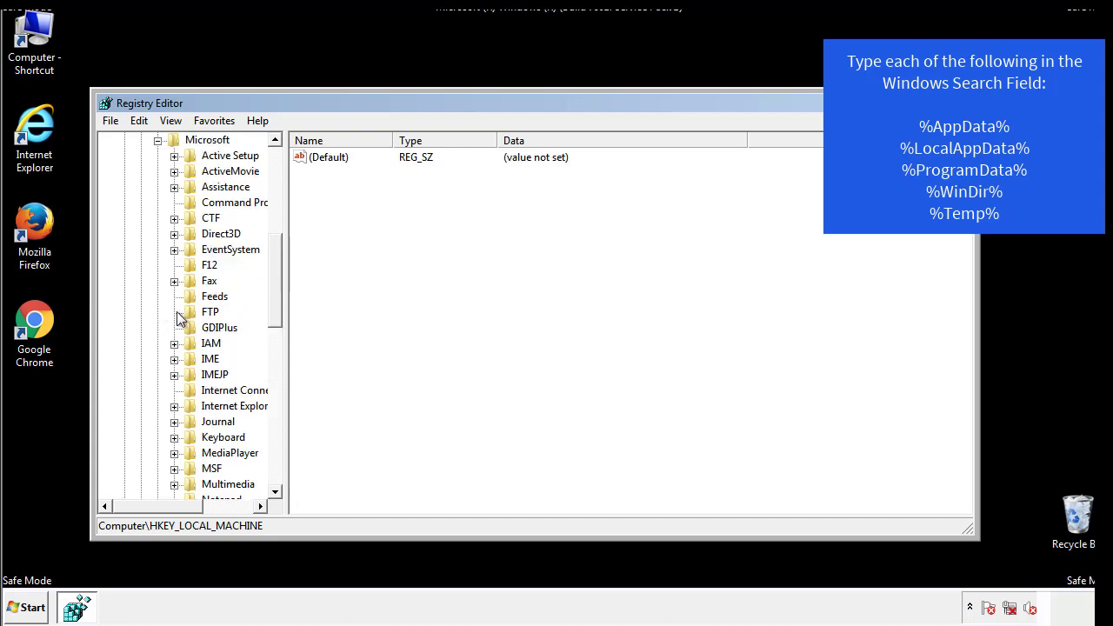
pyautogui.moveTo(273, 254); pyautogui.dragTo(274, 362)
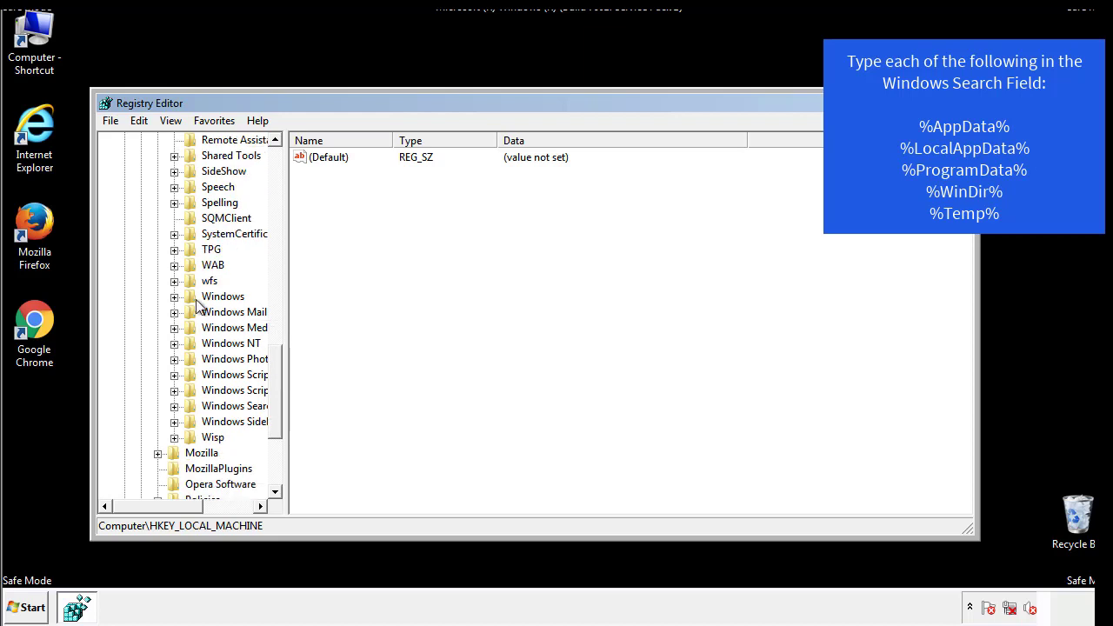
# Review the user's CurrentVersion\Run values, including DAEMON Tools, then collapse the Windows key.
pyautogui.click(174, 297)
pyautogui.click(191, 313)
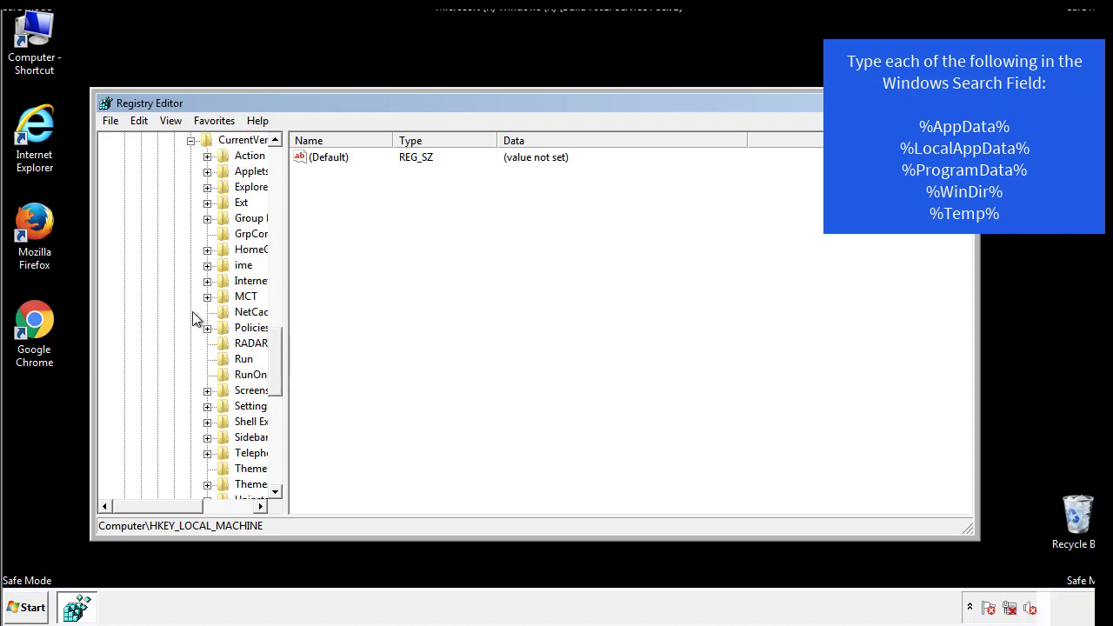
pyautogui.moveTo(170, 510); pyautogui.dragTo(196, 506)
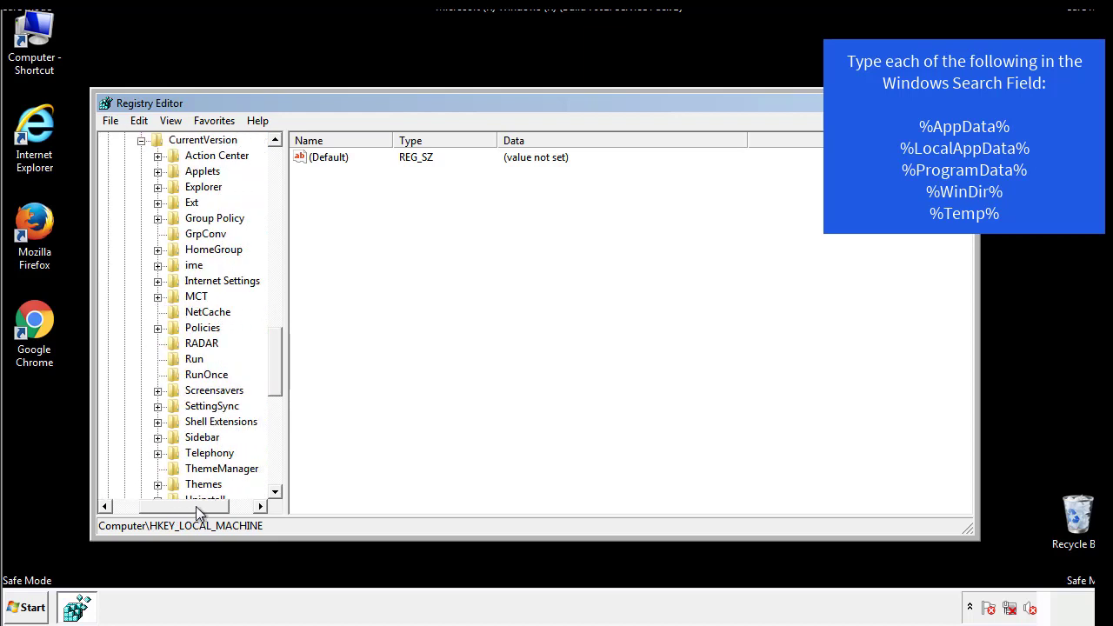
pyautogui.click(192, 359)
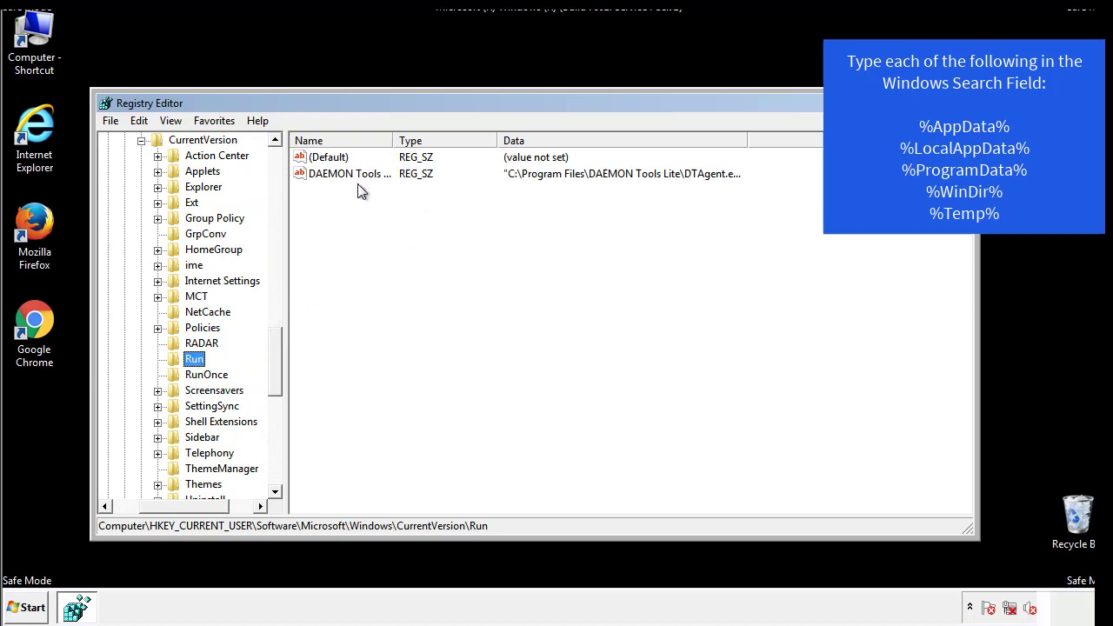
pyautogui.click(479, 204)
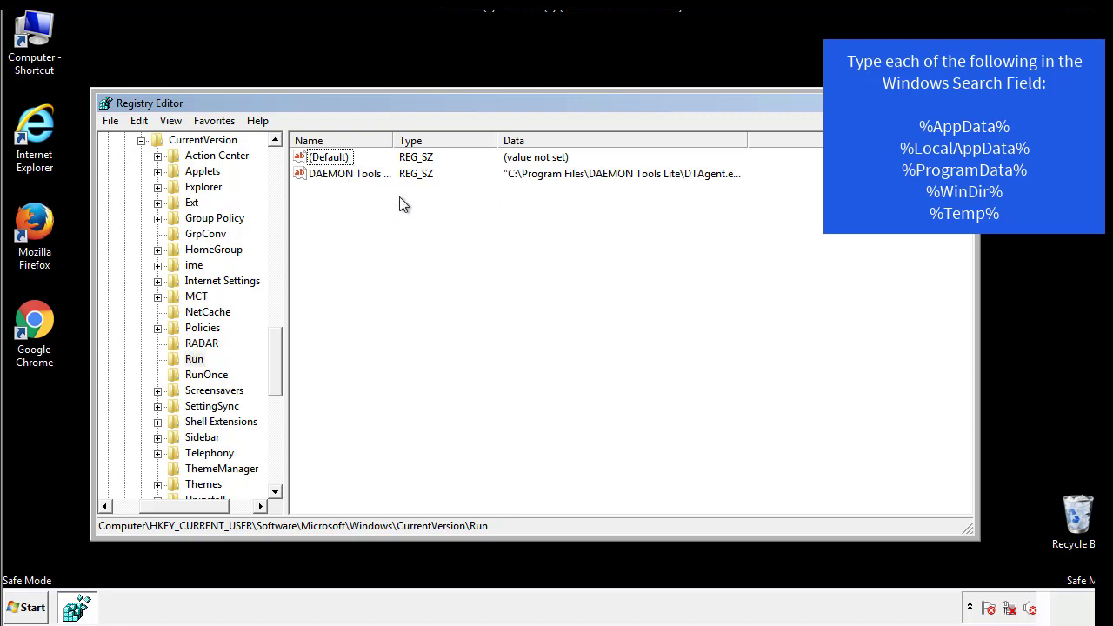
pyautogui.moveTo(184, 504); pyautogui.dragTo(162, 505)
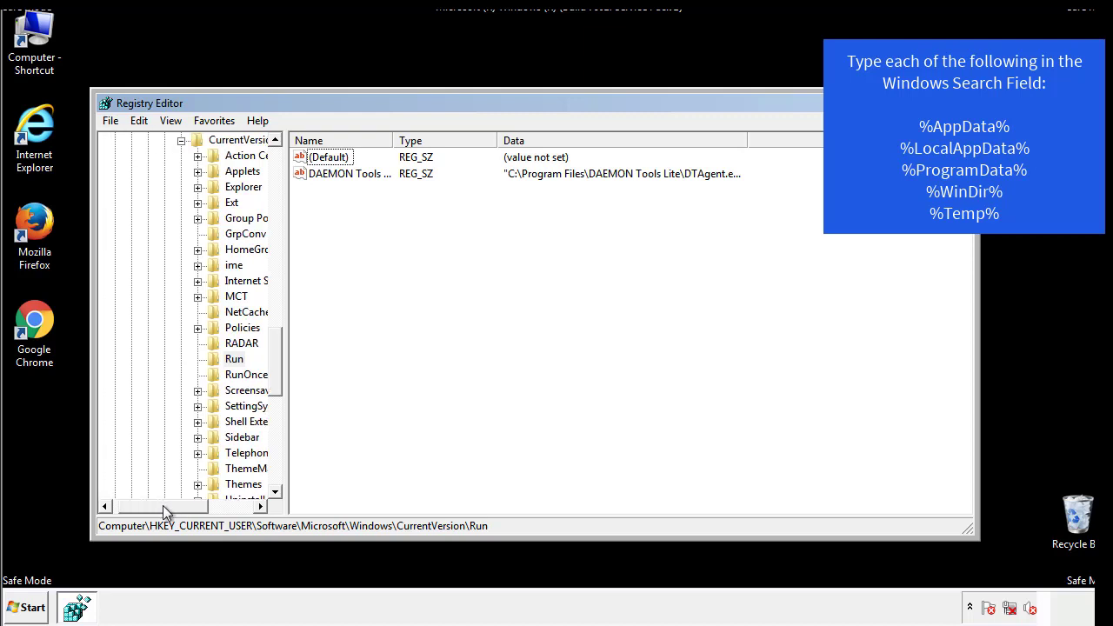
pyautogui.moveTo(277, 377); pyautogui.dragTo(275, 363)
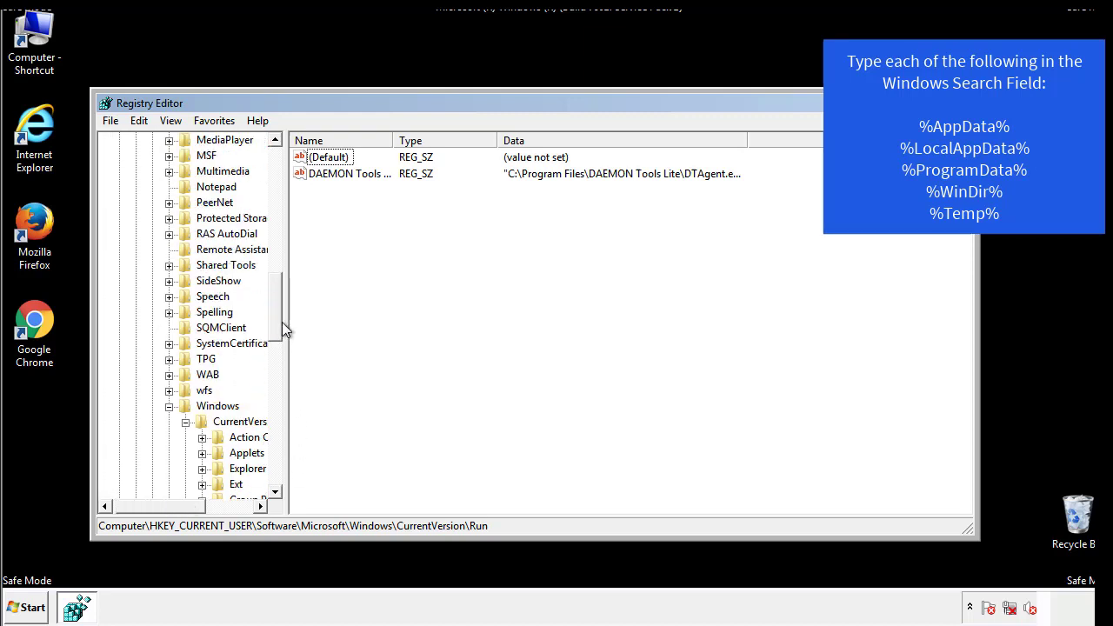
pyautogui.click(170, 406)
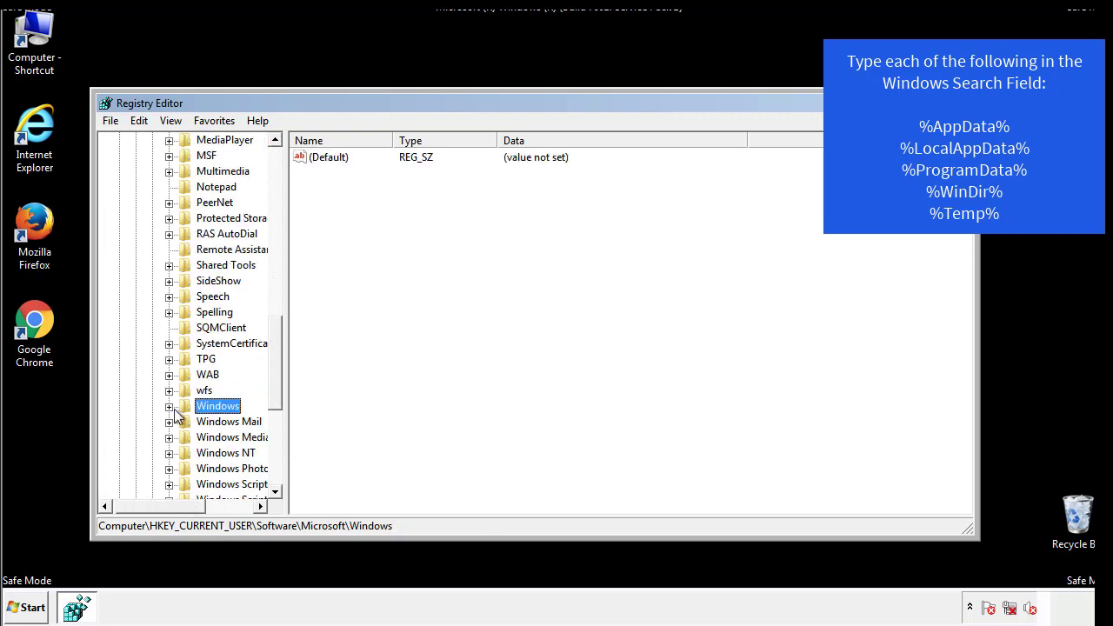
pyautogui.moveTo(280, 387); pyautogui.dragTo(280, 215)
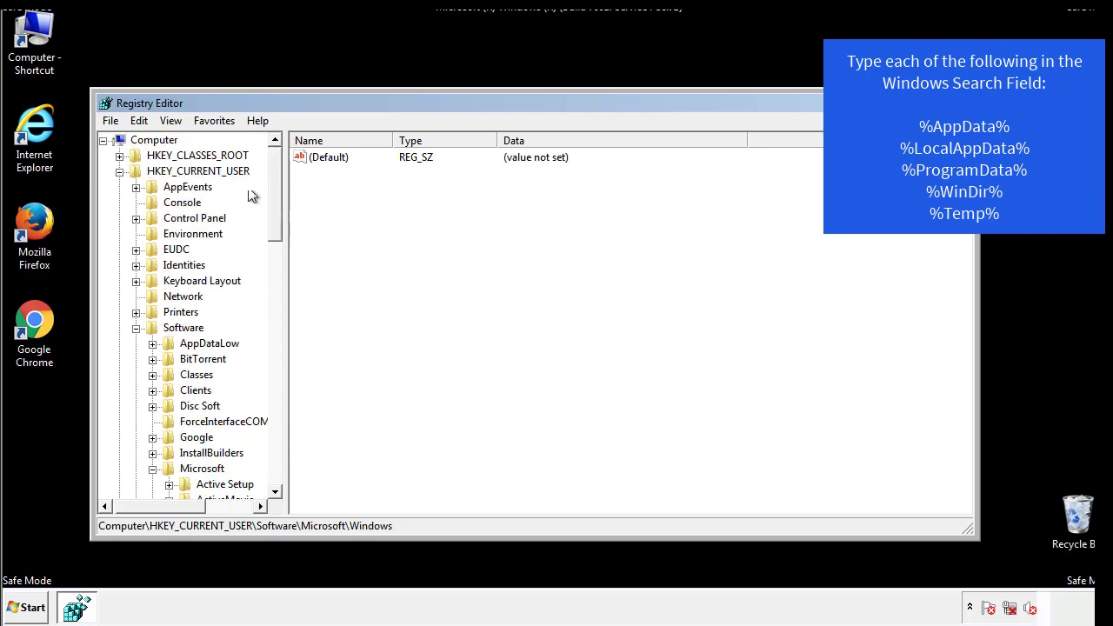
# Search the registry for '%tem' to find the %TEMP% reference.
pyautogui.click(139, 121)
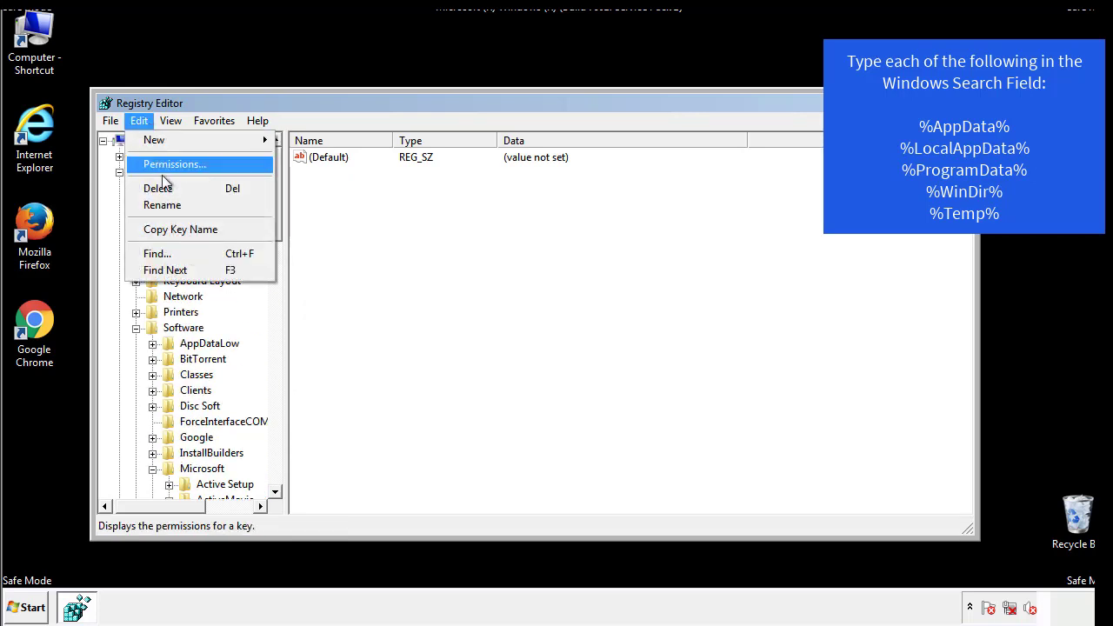
pyautogui.click(139, 253)
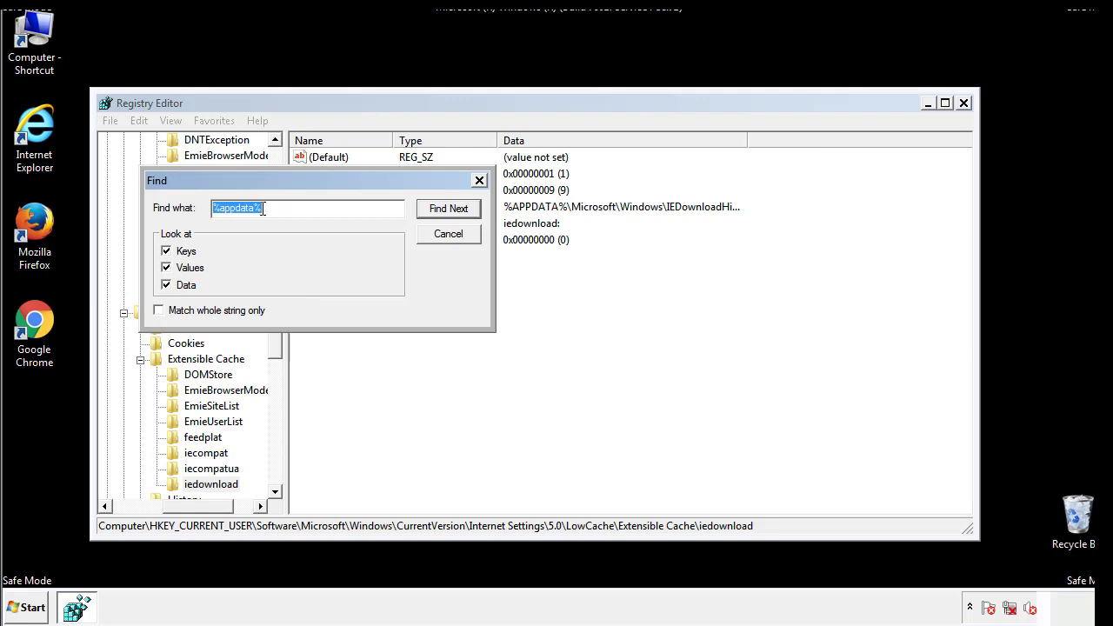
pyautogui.write('%t')
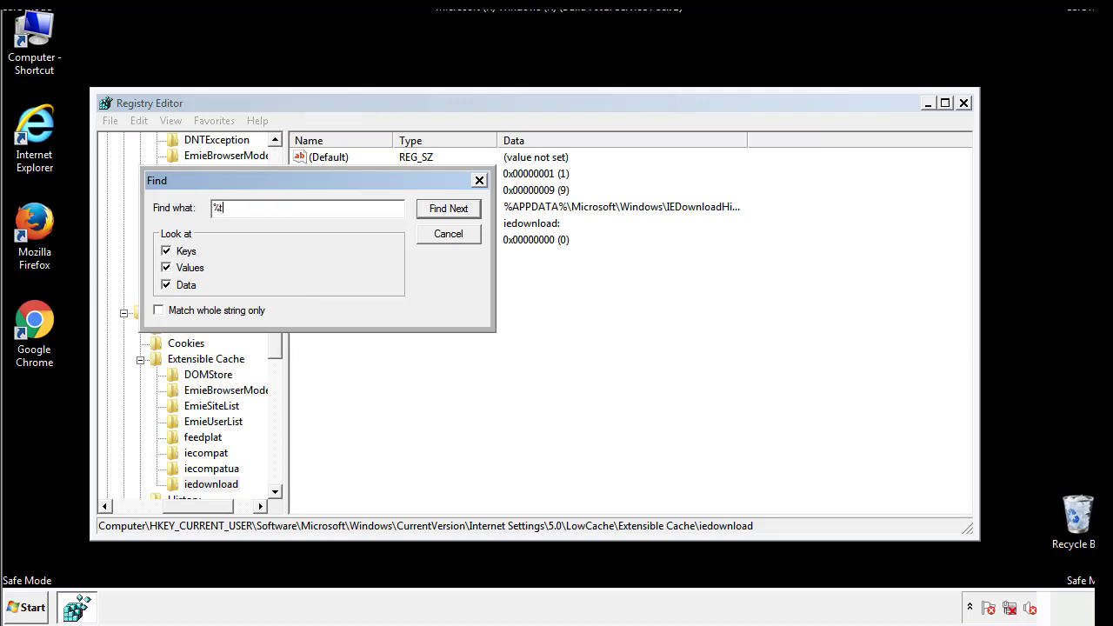
pyautogui.write('emp%')
pyautogui.press('Return')
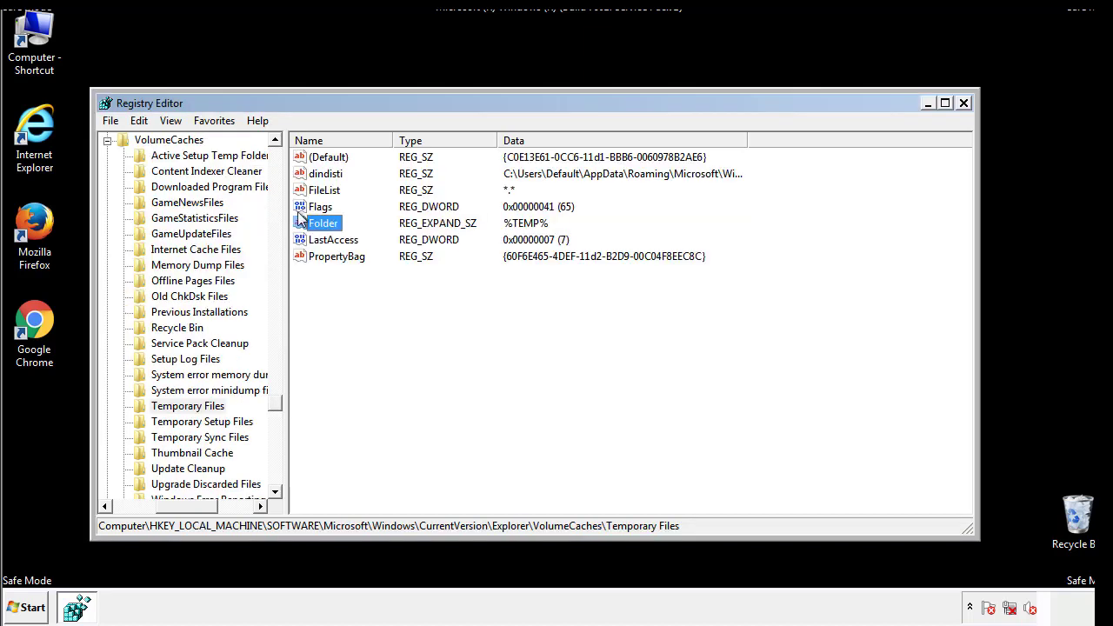
# Delete all Temporary Files key values, including dindisti, leaving only (Default).
pyautogui.click(457, 303)
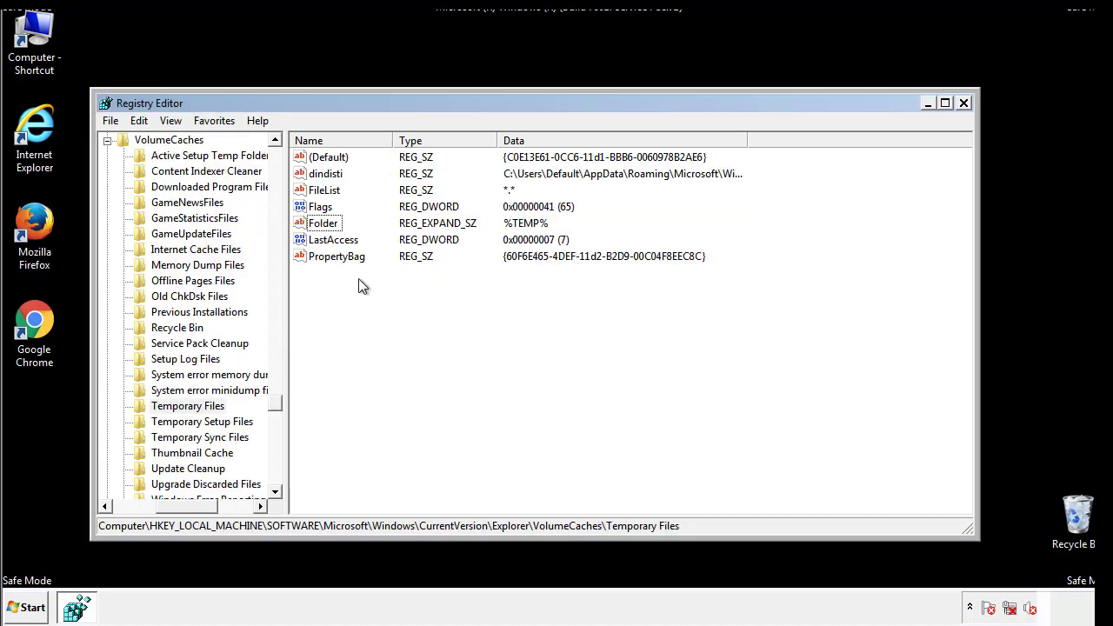
pyautogui.moveTo(358, 280)
pyautogui.mouseDown()
pyautogui.moveTo(329, 256)
pyautogui.moveTo(316, 160)
pyautogui.mouseUp()
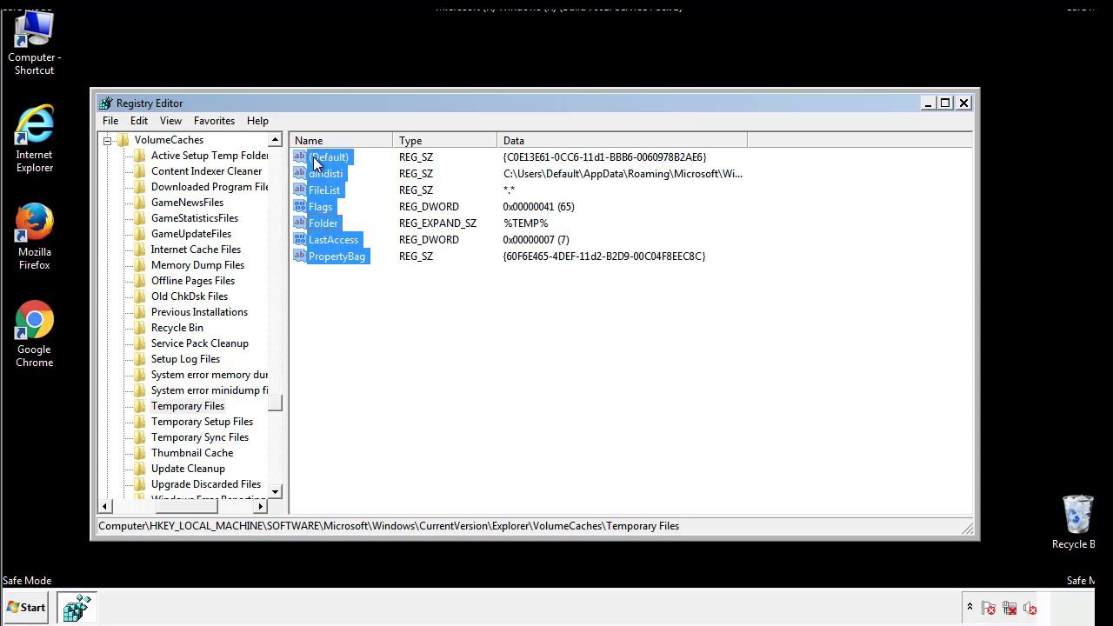
pyautogui.rightClick(316, 161)
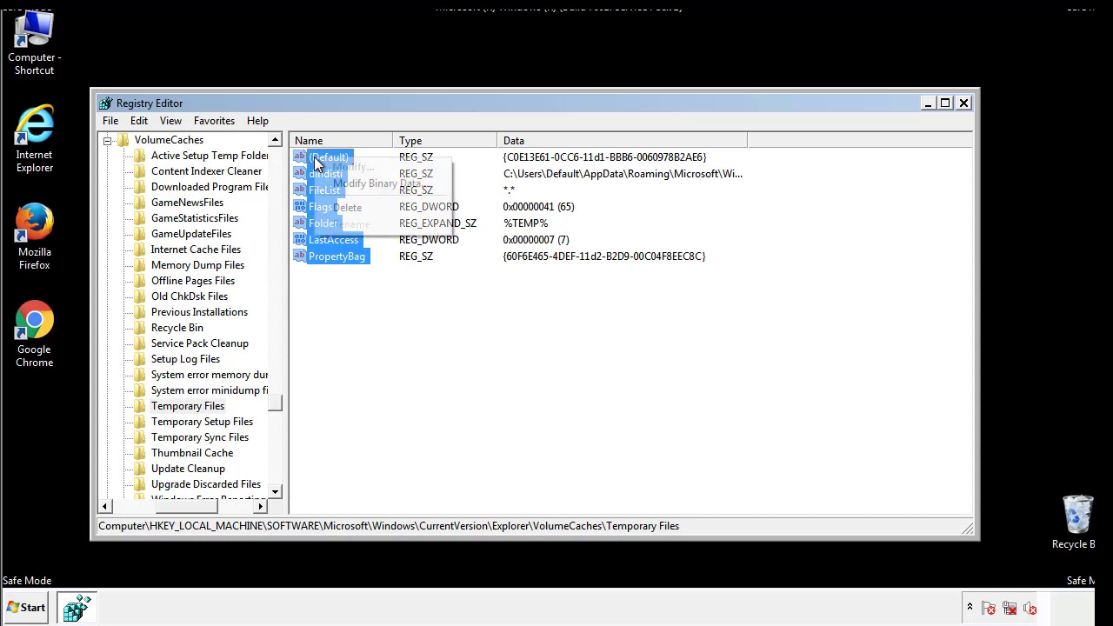
pyautogui.click(337, 207)
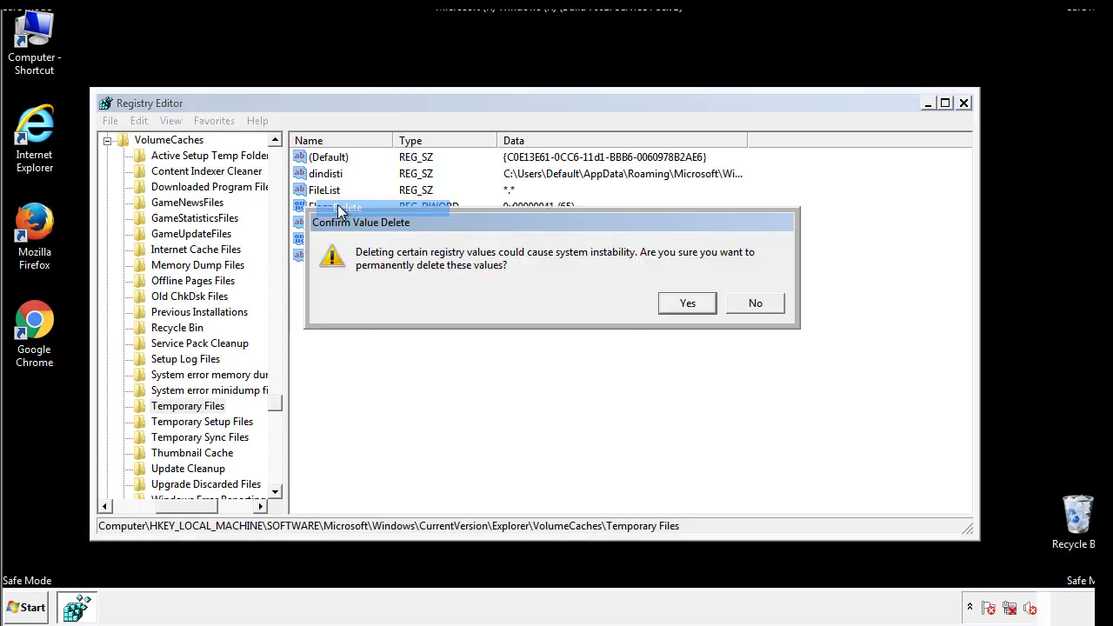
pyautogui.click(707, 303)
pyautogui.click(383, 208)
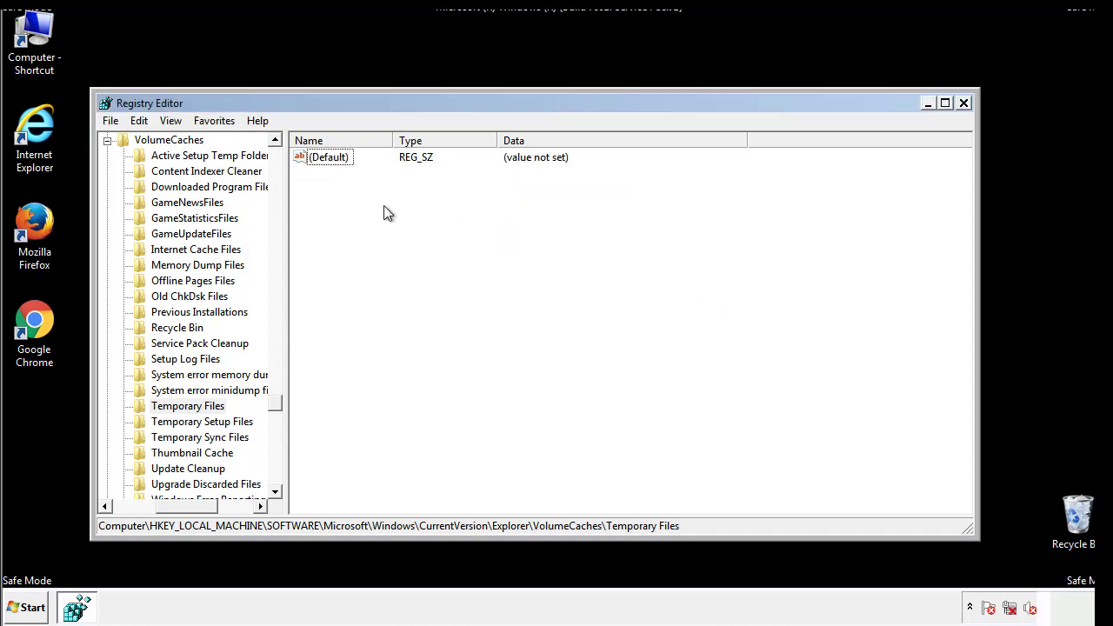
# Close Registry Editor and launch msconfig from the Start search.
pyautogui.click(965, 103)
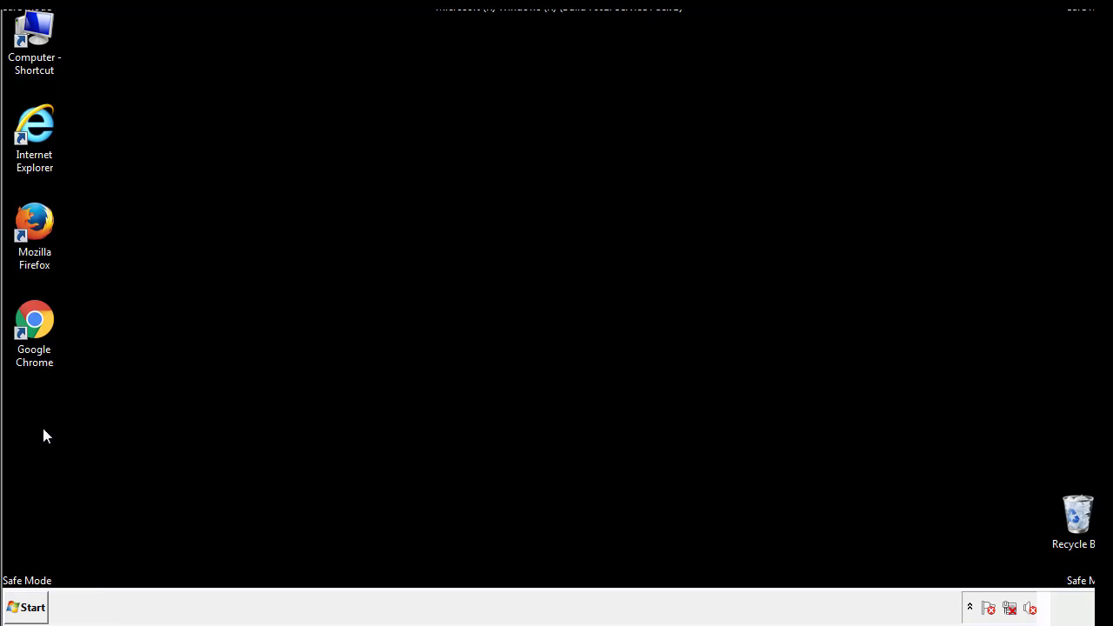
pyautogui.click(22, 610)
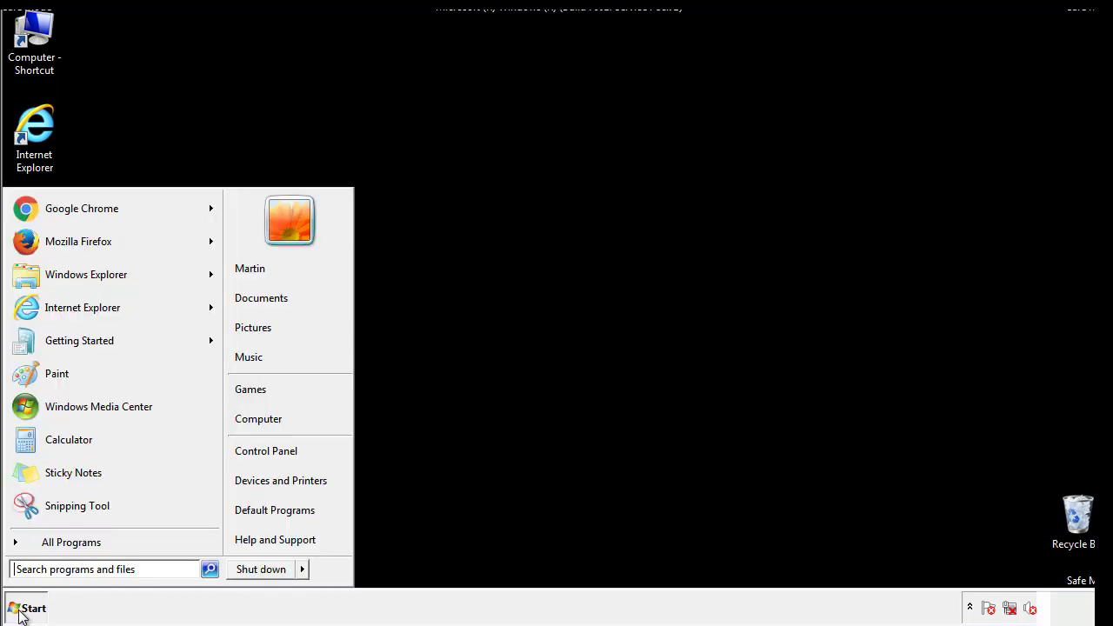
pyautogui.click(60, 569)
pyautogui.write('mscon')
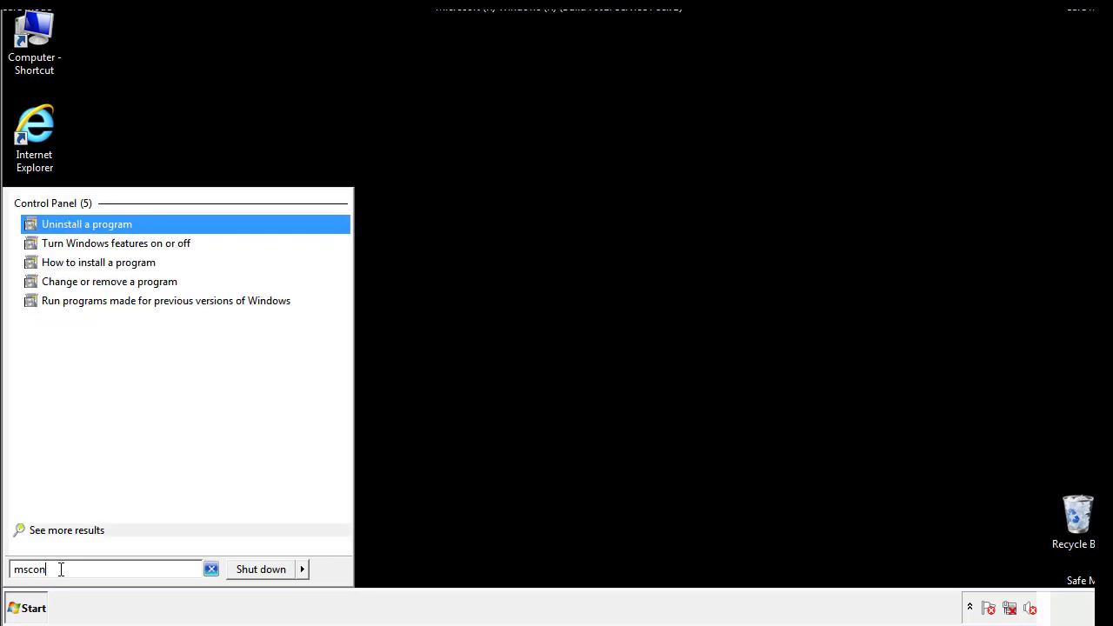
pyautogui.write('fig')
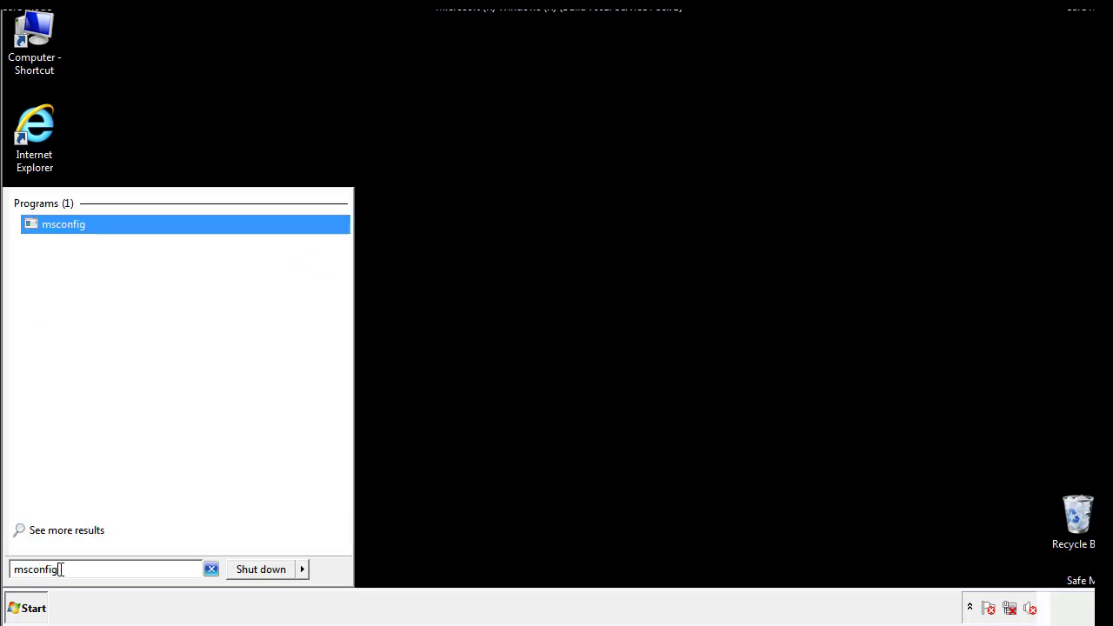
pyautogui.press('Return')
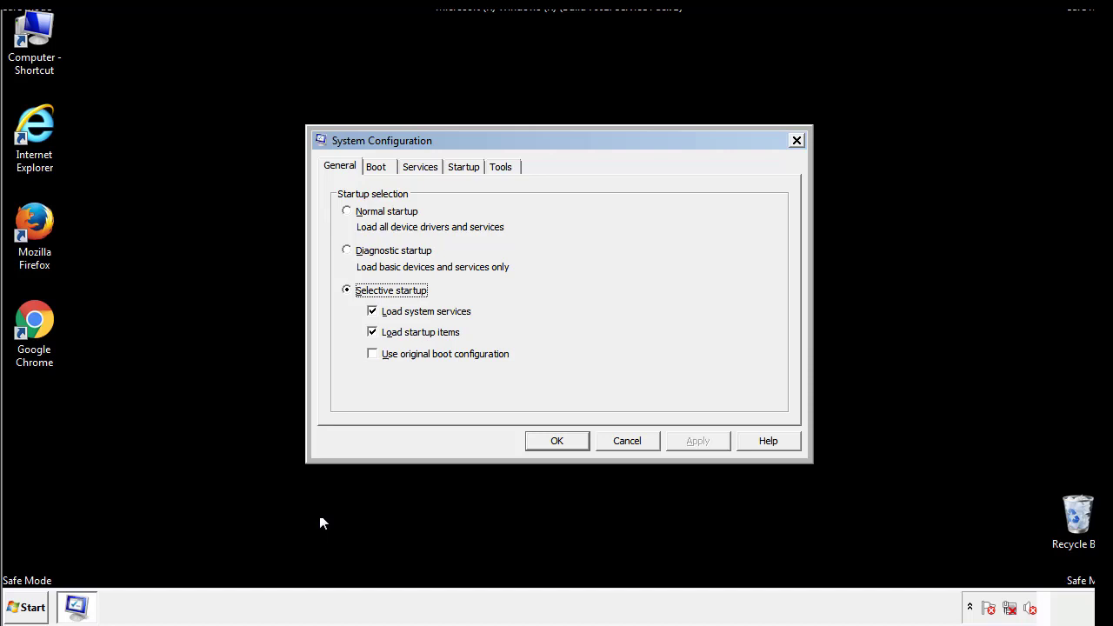
# Uncheck Safe boot on the Boot tab, apply it, and restart normally.
pyautogui.click(377, 165)
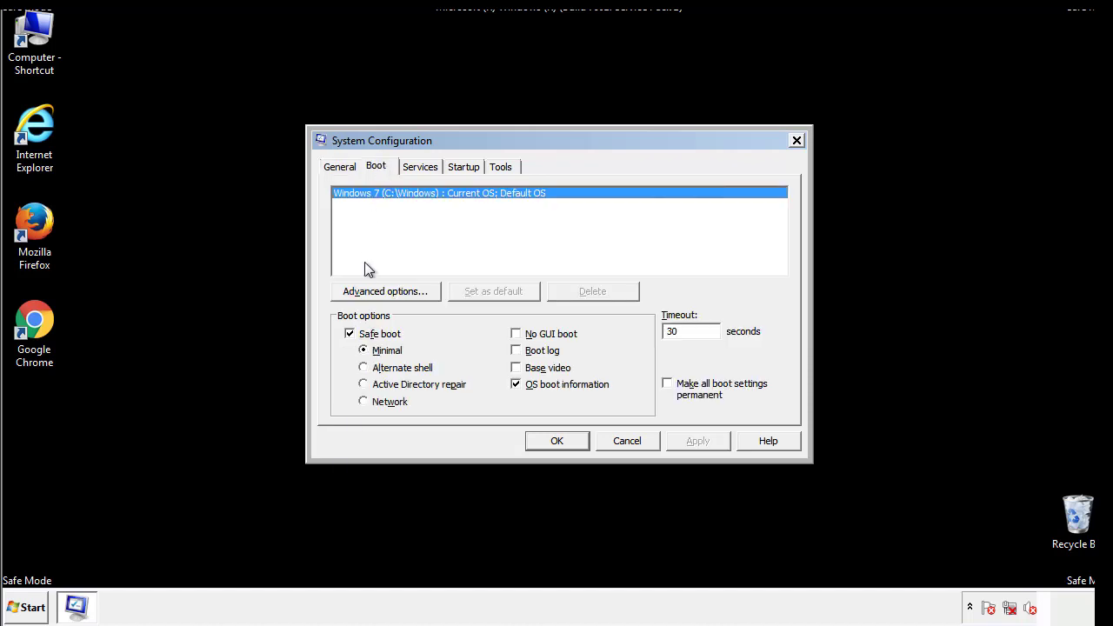
pyautogui.click(352, 334)
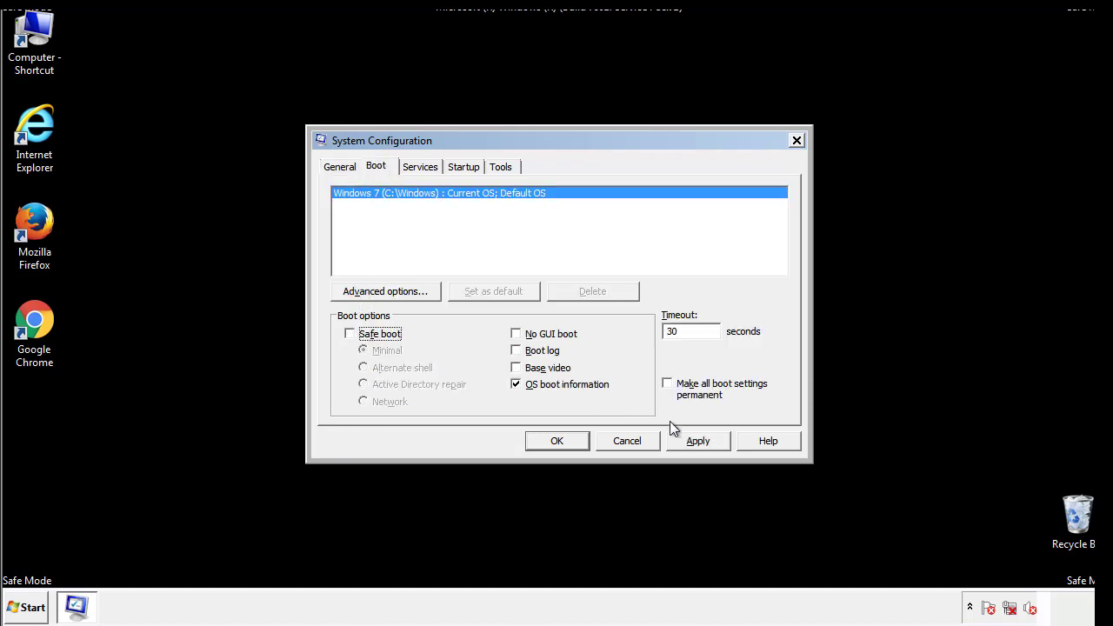
pyautogui.click(700, 440)
pyautogui.click(556, 441)
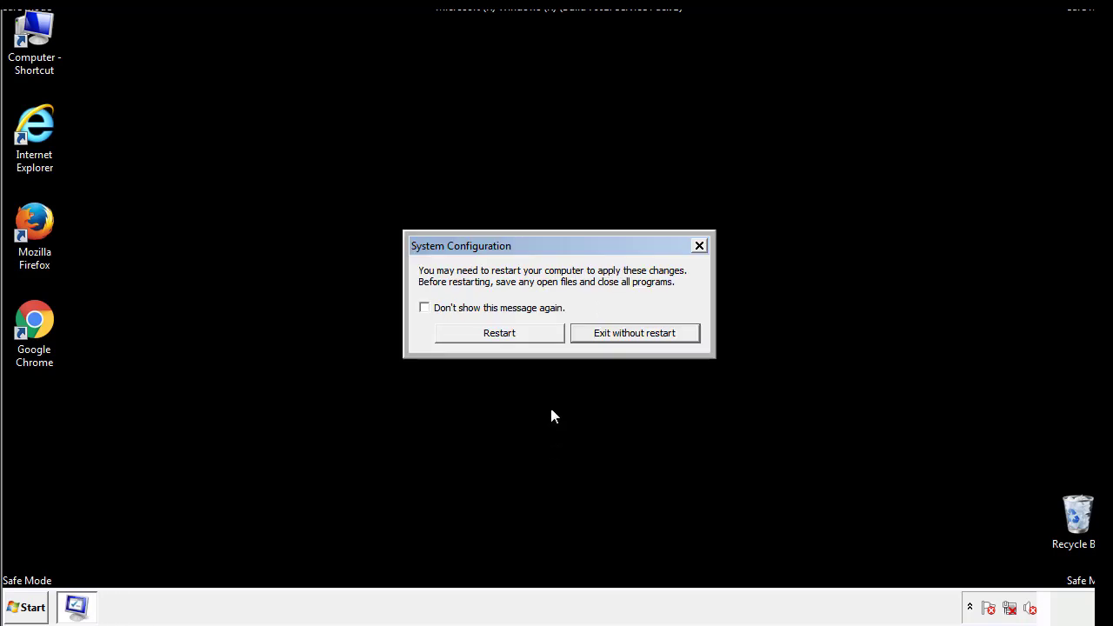
pyautogui.click(515, 339)
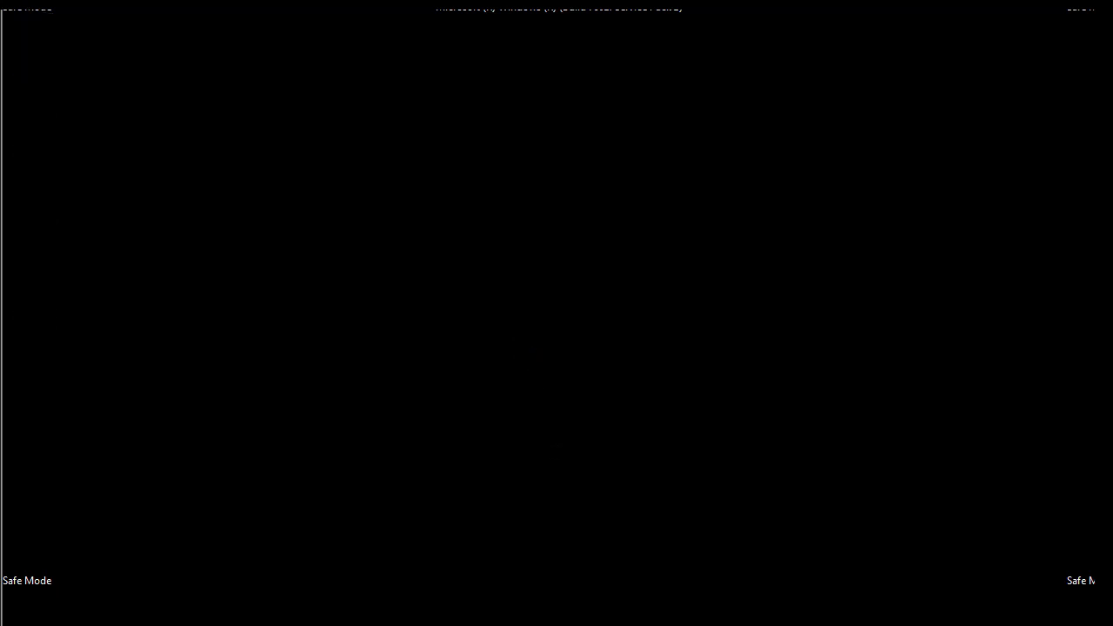